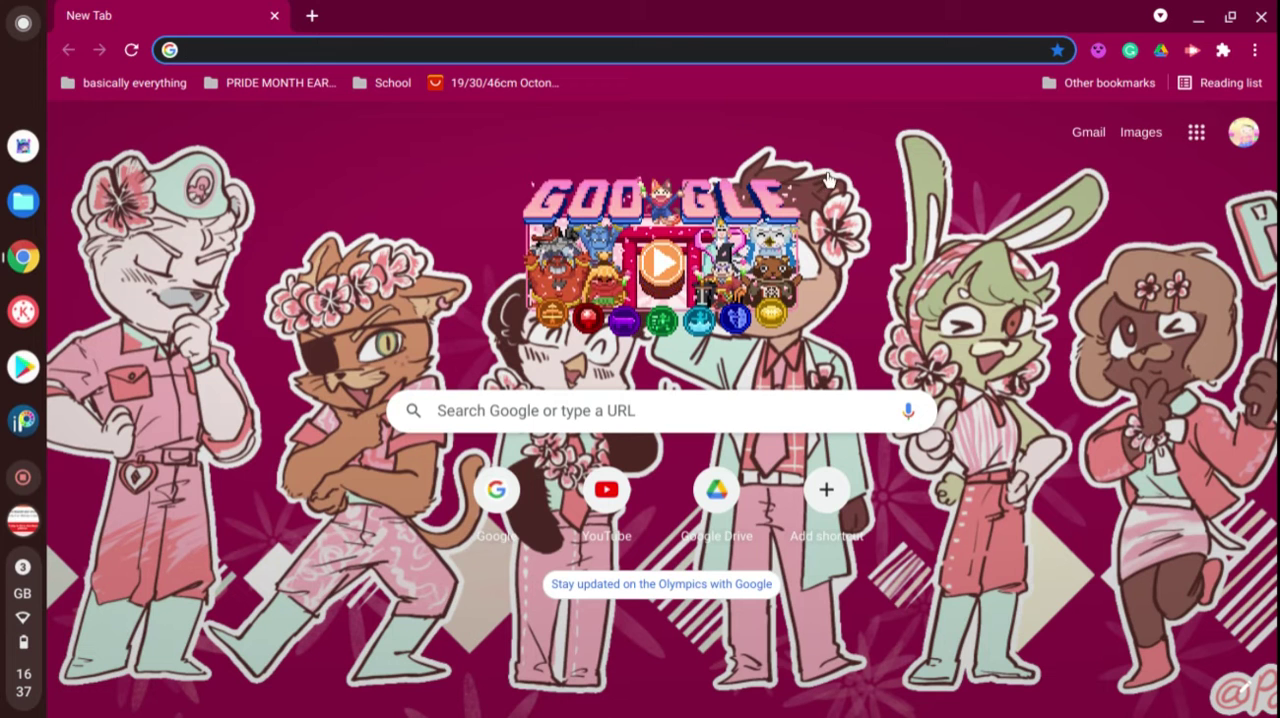
- Launch the Champion Island Games doodle from its play button on Chrome's new tab page
left_click(660, 275)
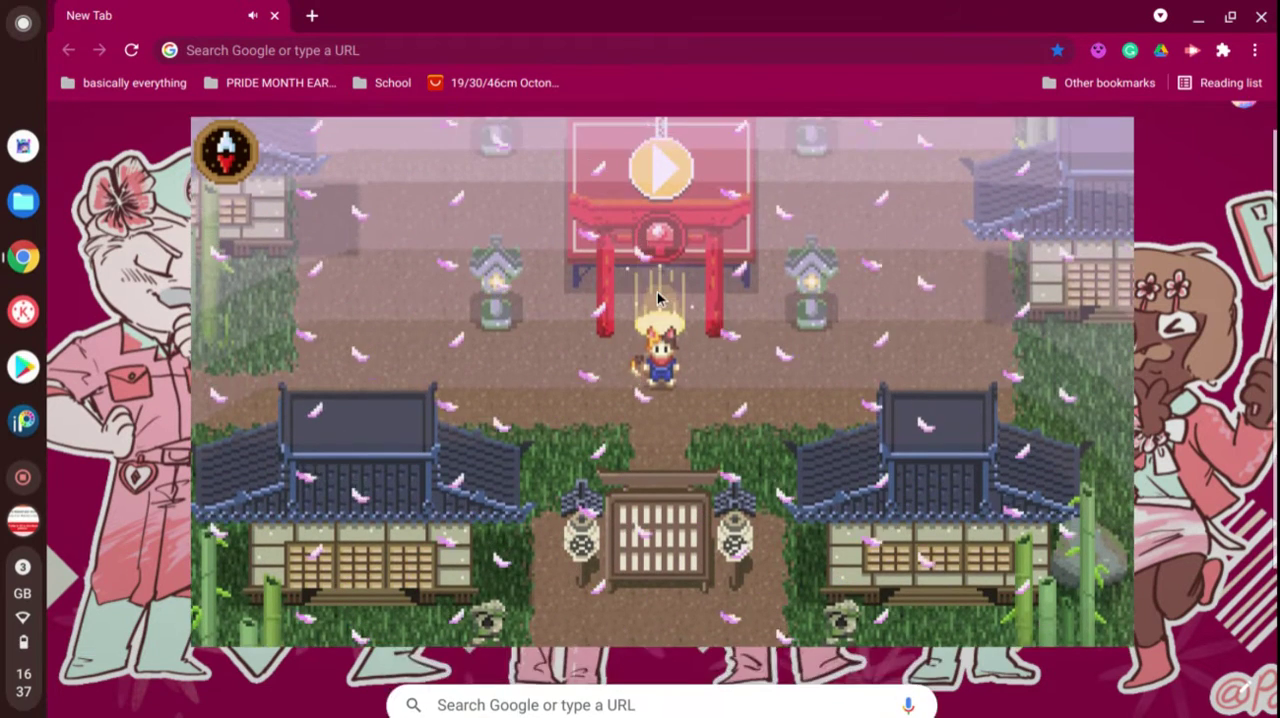
- Start playing and walk the character north through the forest toward the statue plaza
left_click(658, 300)
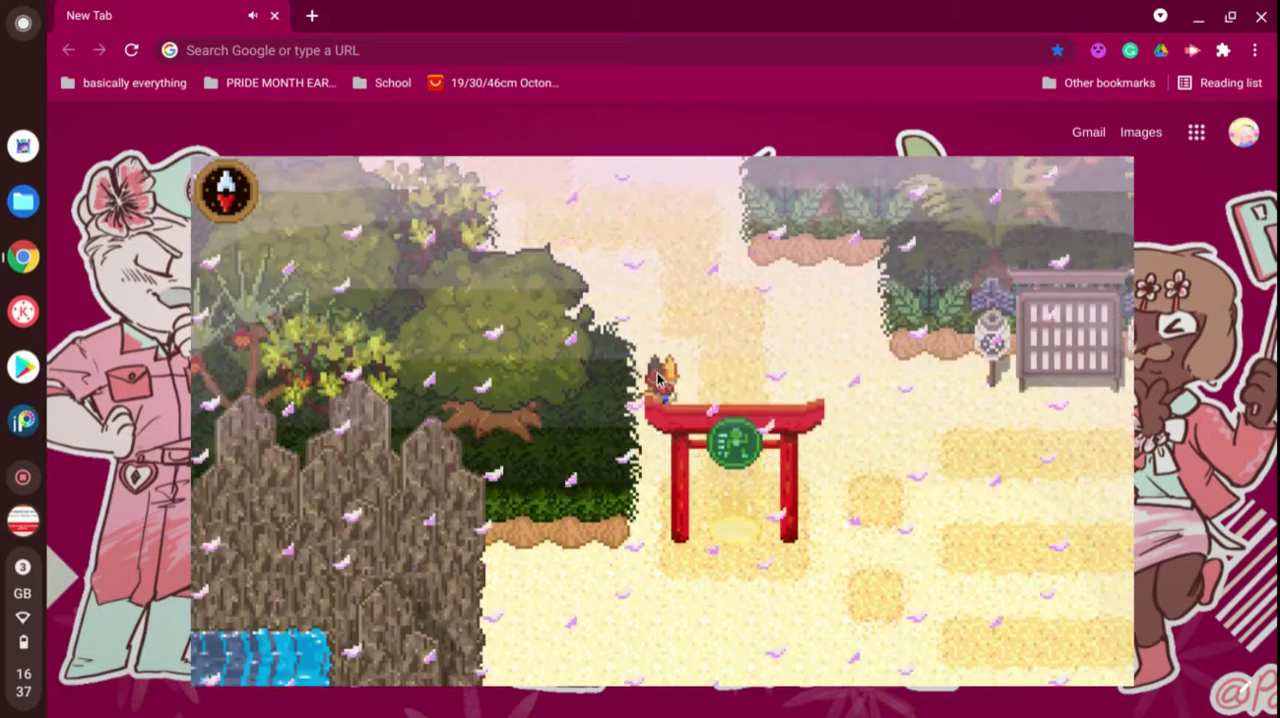
key("Up")
key("Left")
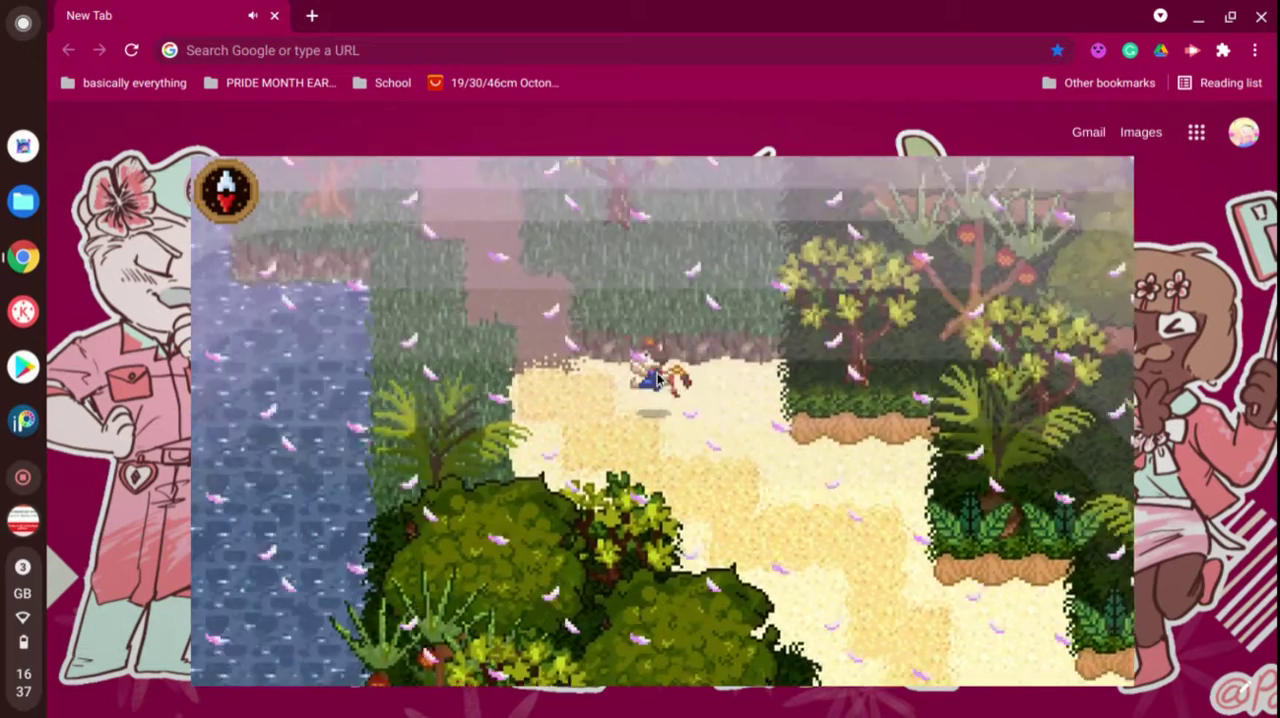
key("Up")
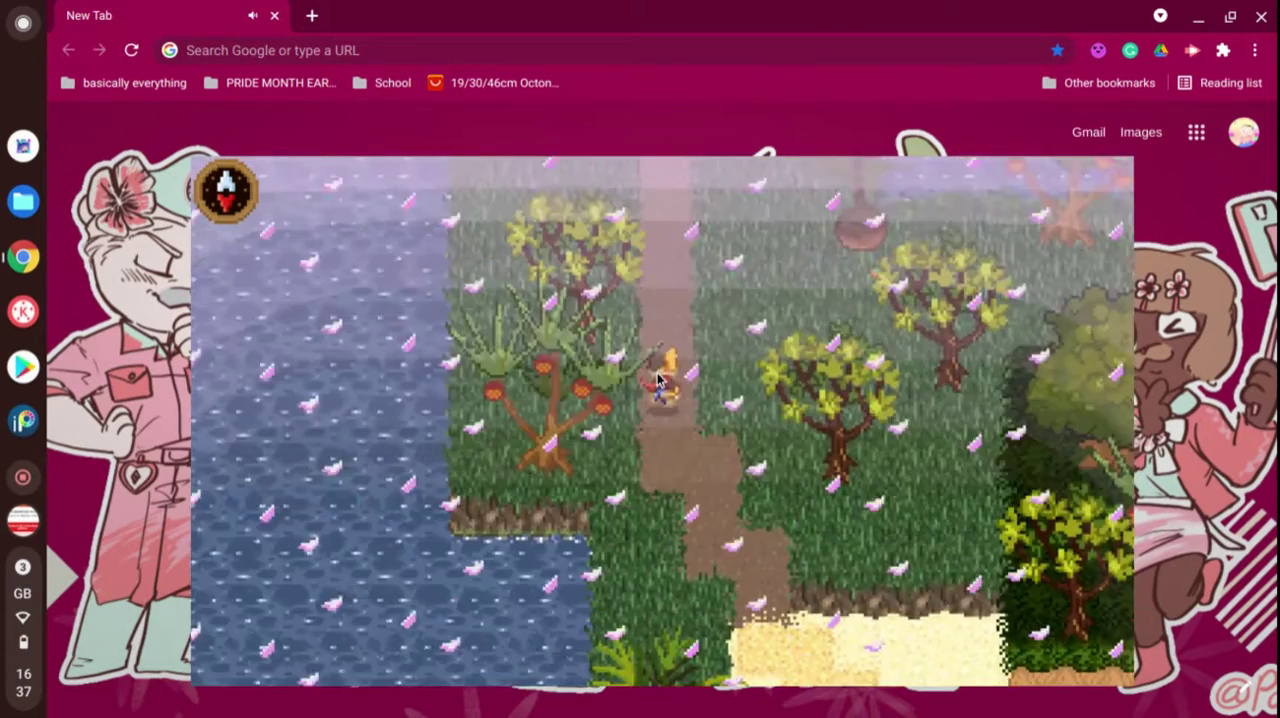
key("Up")
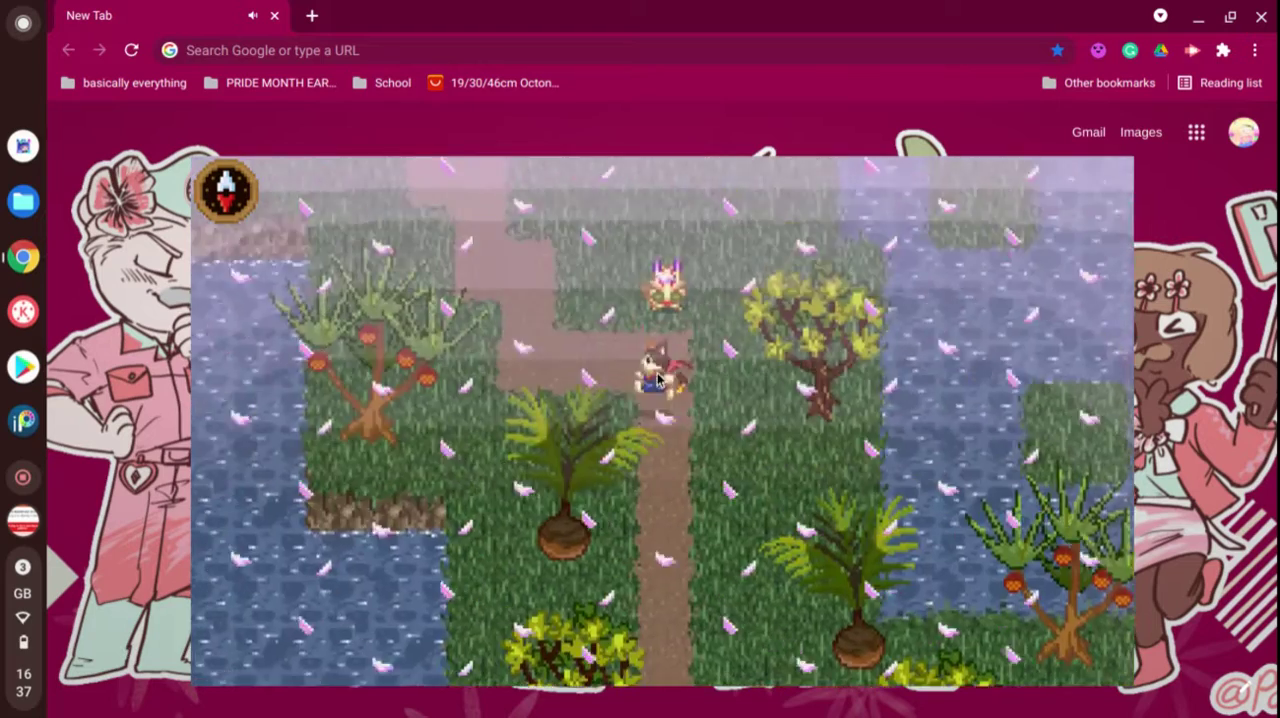
key("Up")
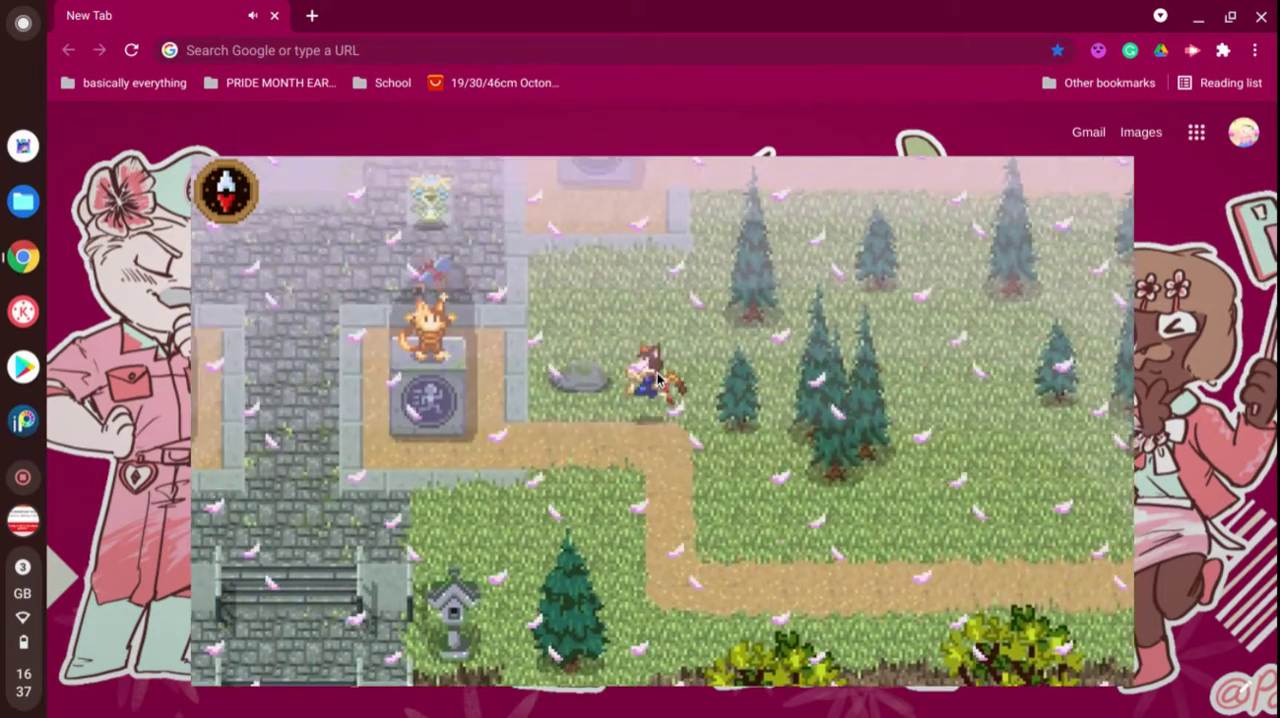
key("Left")
key("Up")
- Walk down the stairs and riverside path, through the gate, onto the wooden bridge
key("Left")
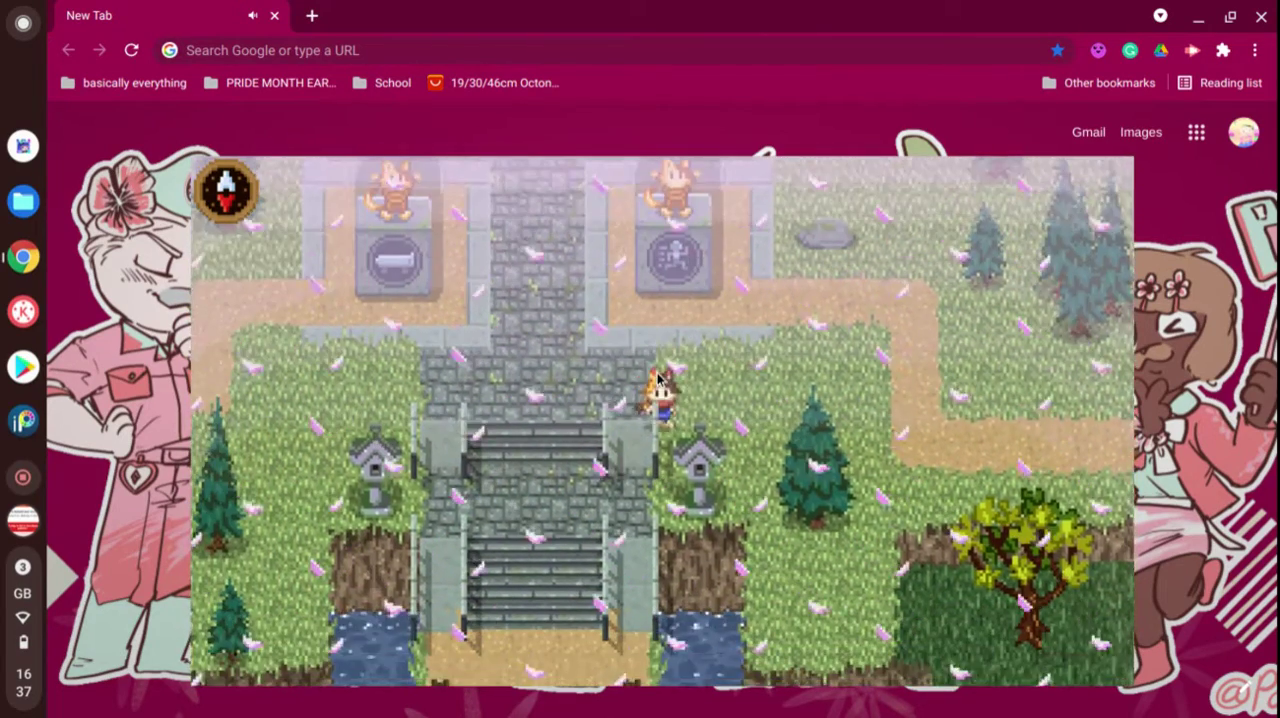
key("Down")
key("Down")
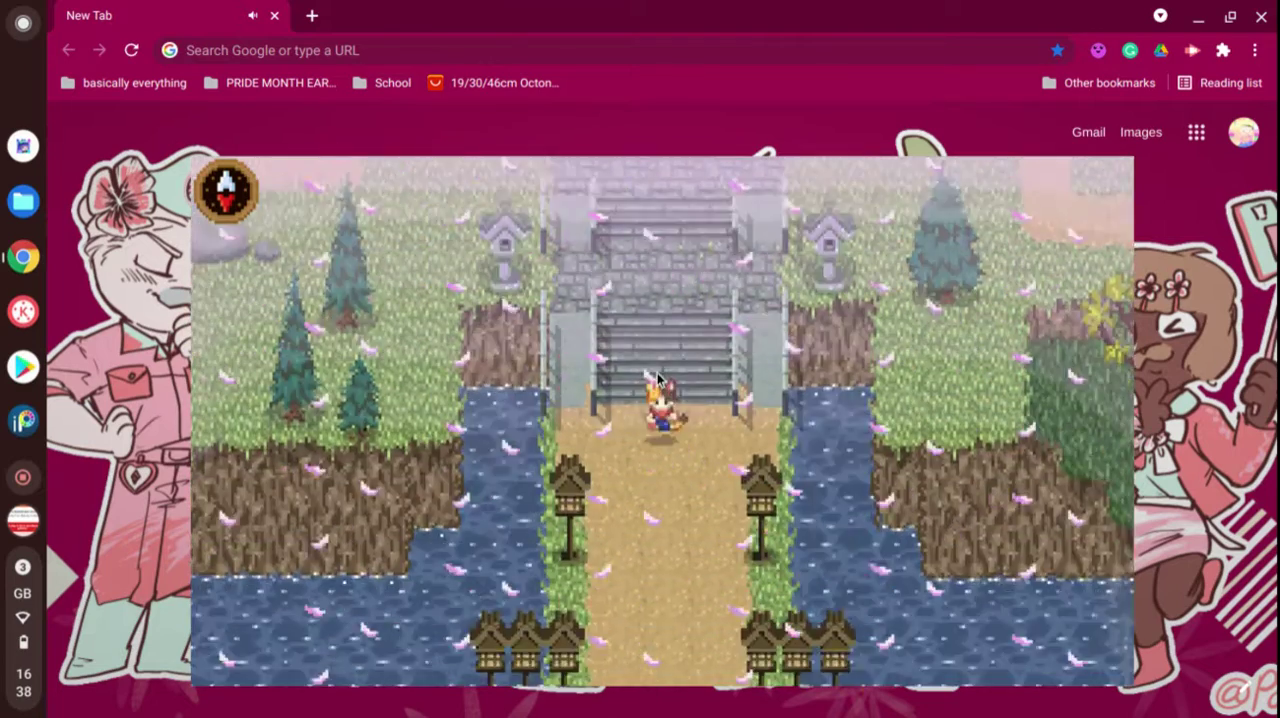
key("Down")
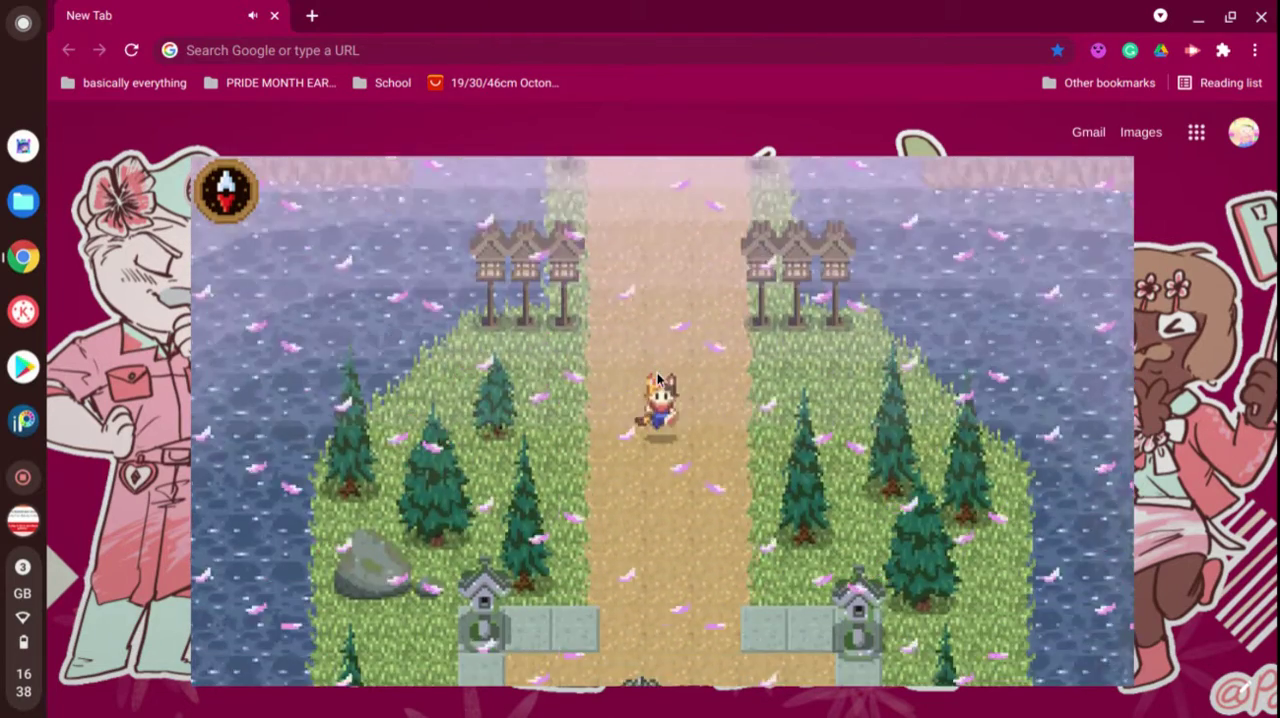
key("Down")
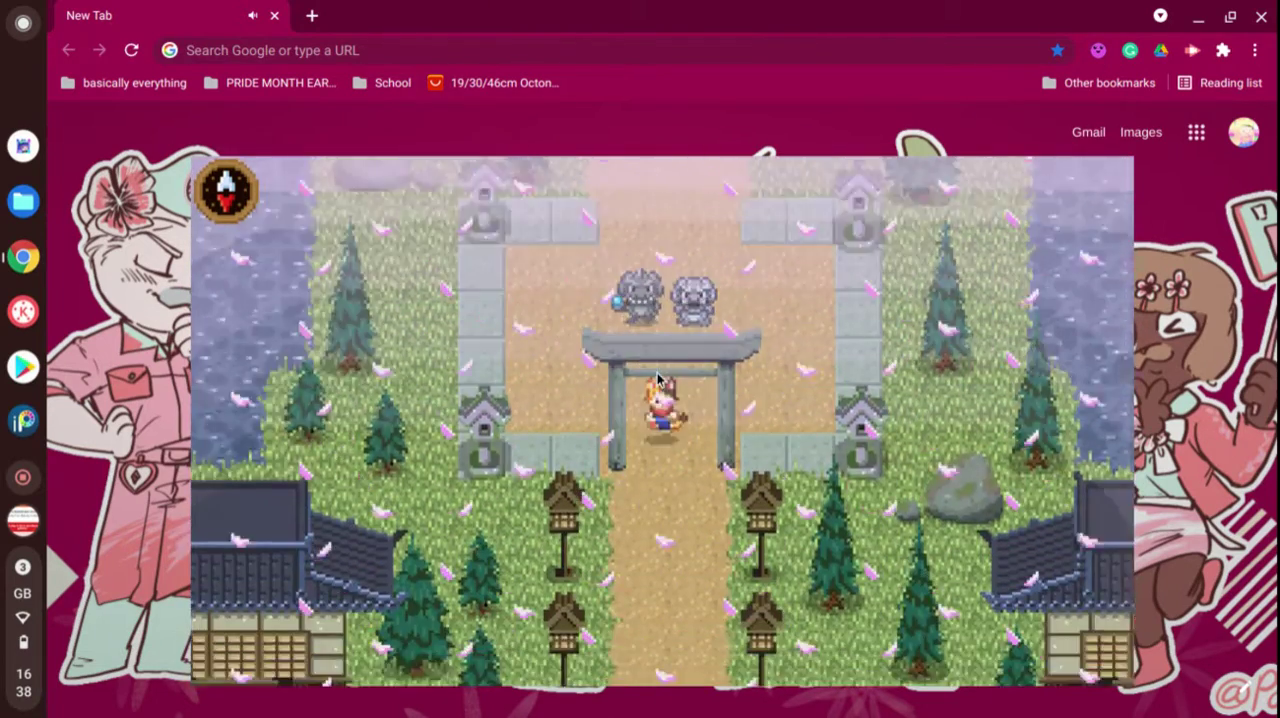
key("Down")
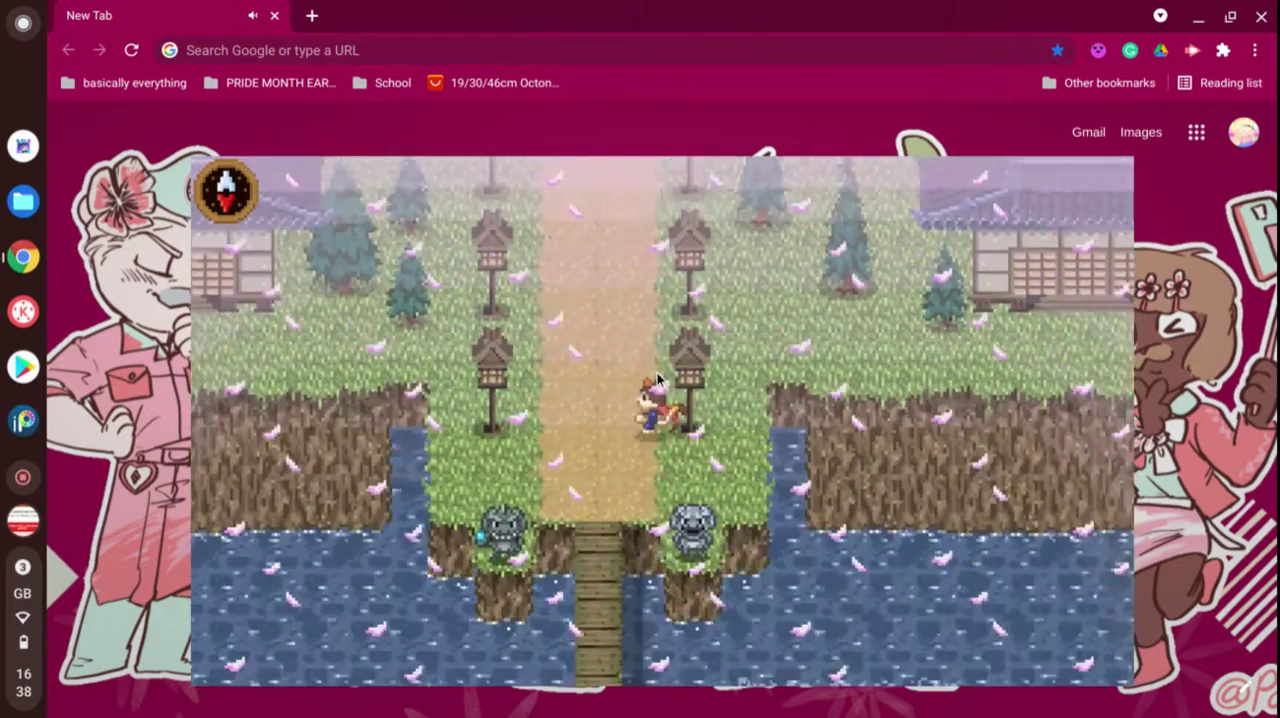
key("Down")
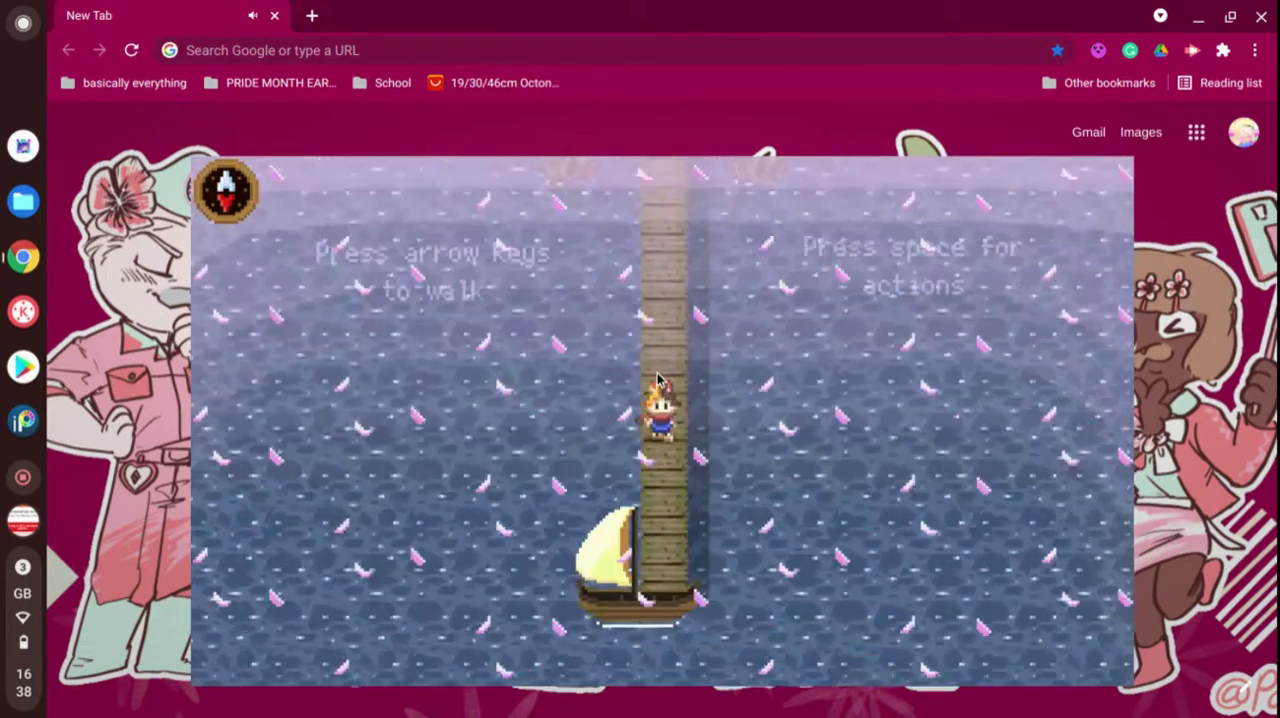
- Reach the boat, hear the cat refuse to leave, walk back up, and open the score map
key("space")
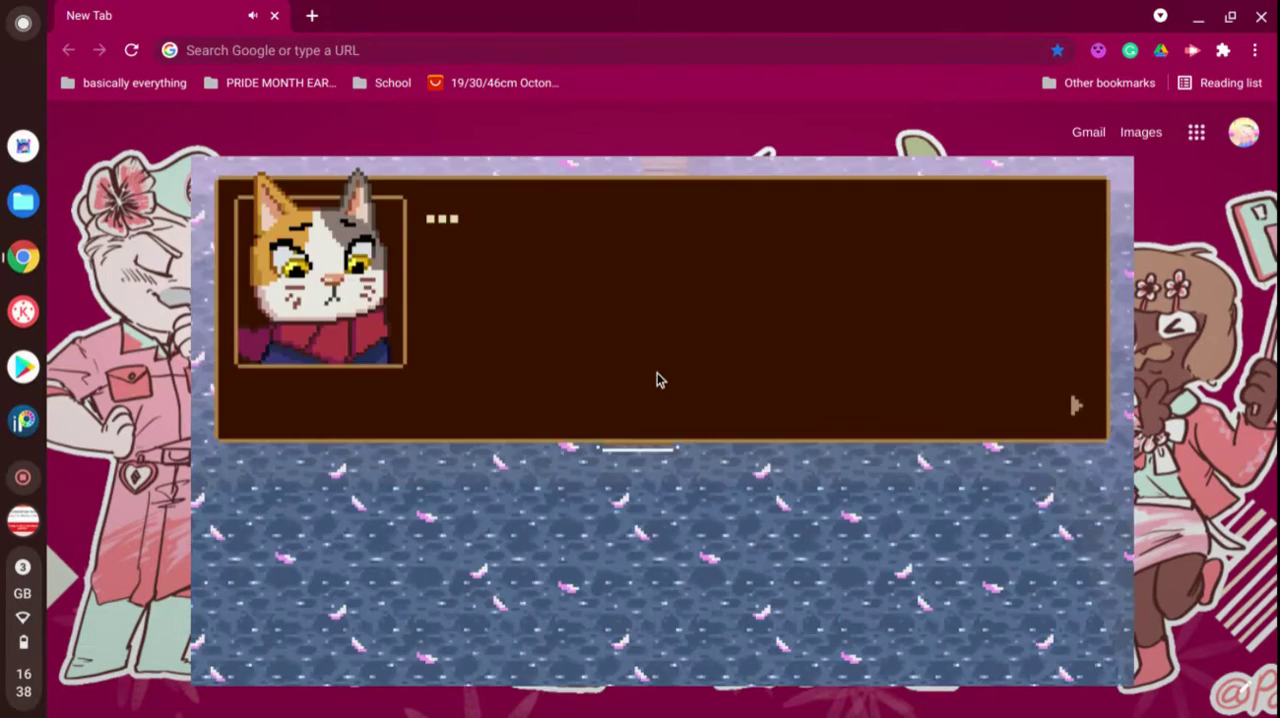
key("space")
key("space")
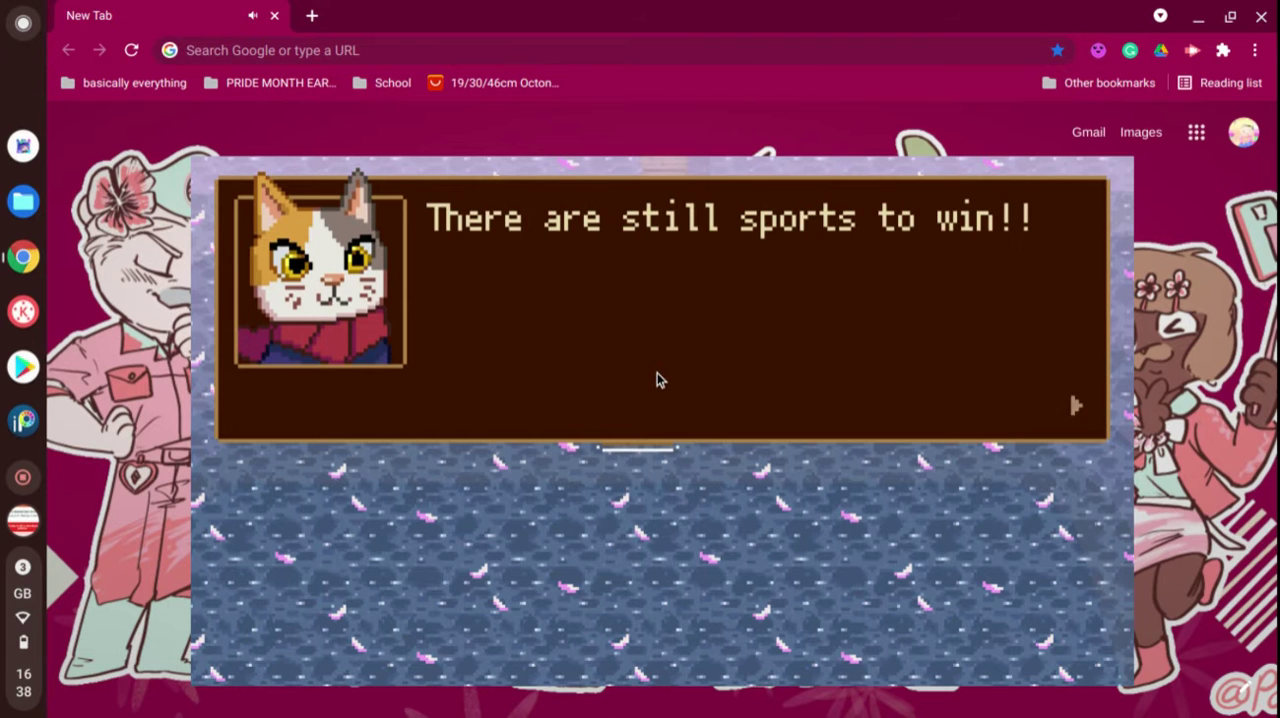
key("space")
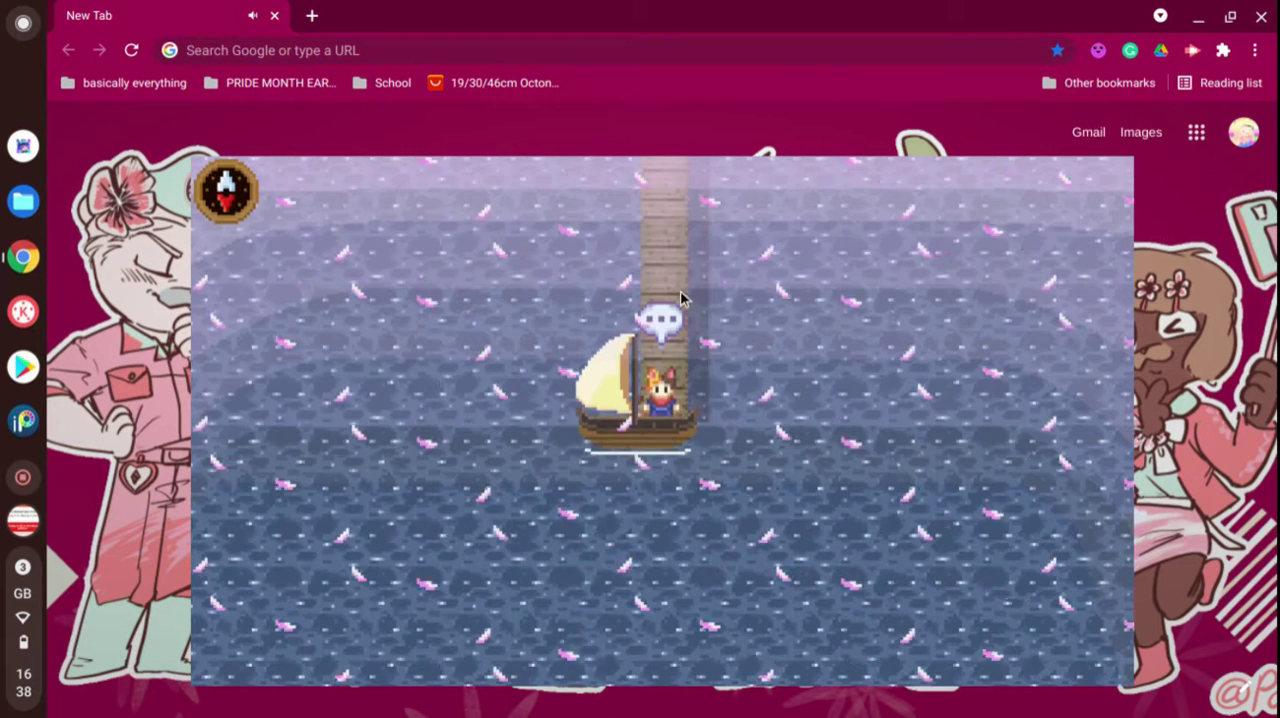
key("Up")
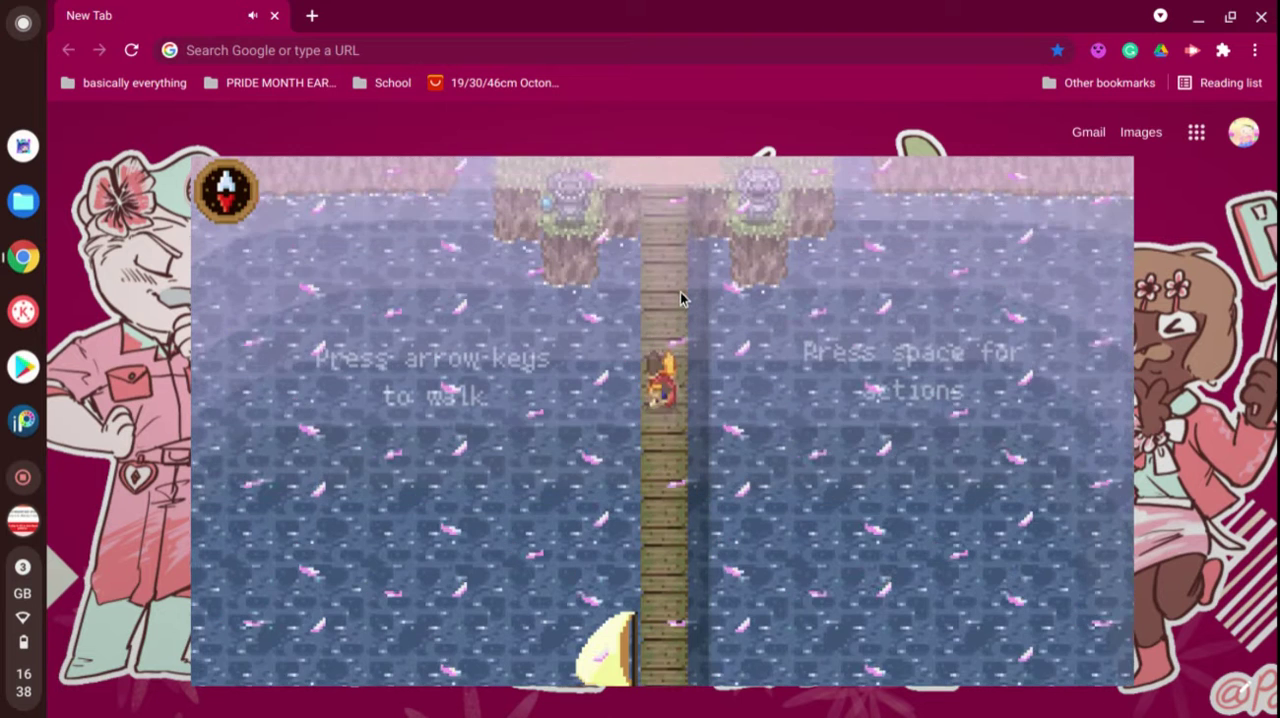
left_click(226, 188)
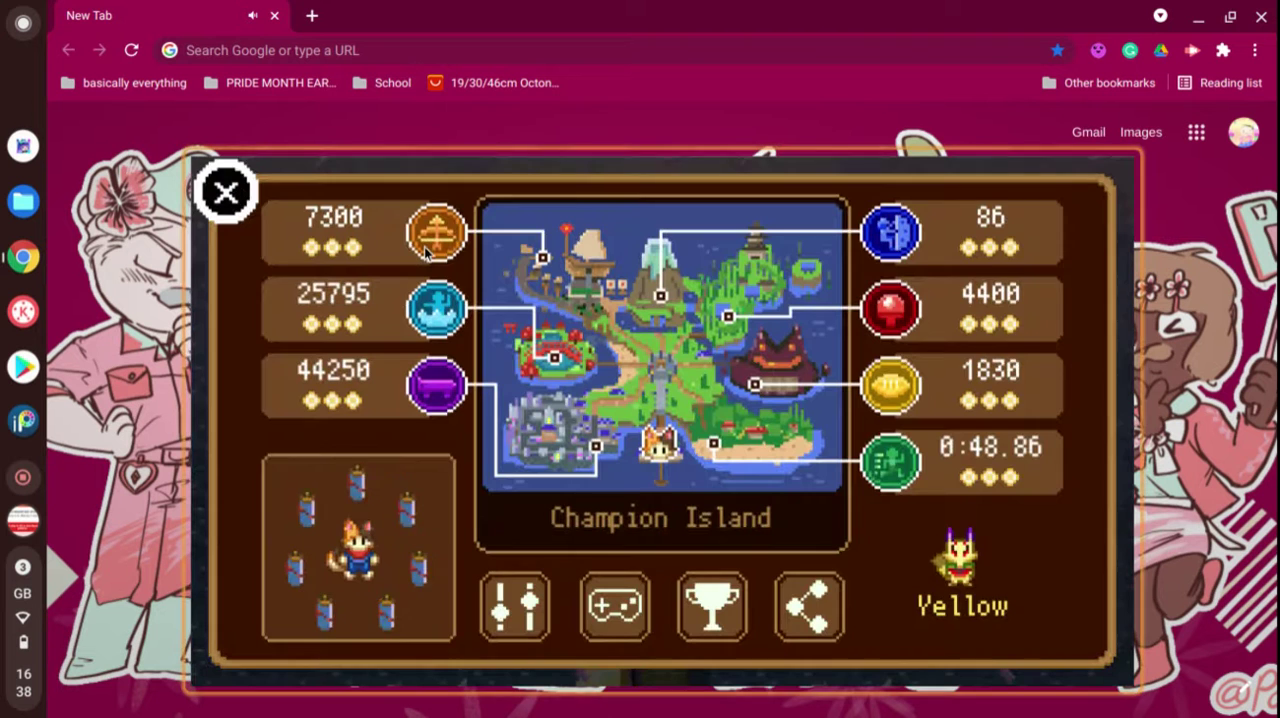
- View the team leaderboard, close the map, and walk north through the torii gate
left_click(712, 606)
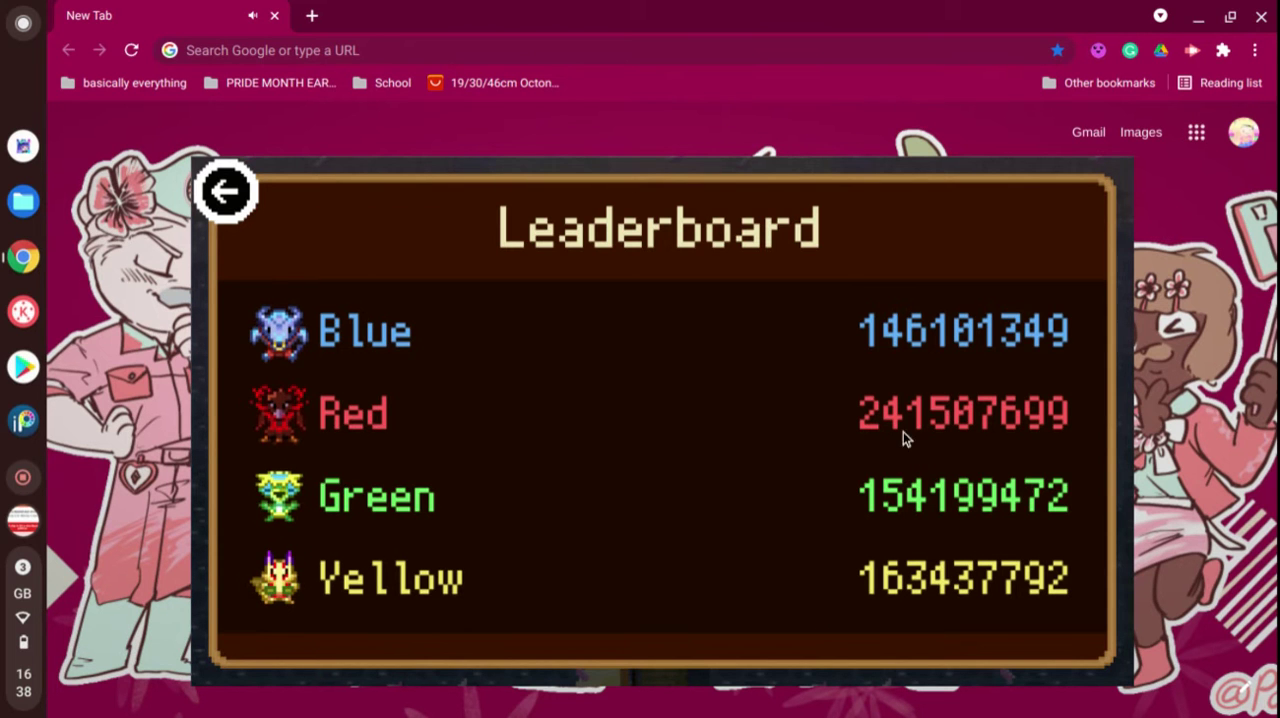
left_click(228, 192)
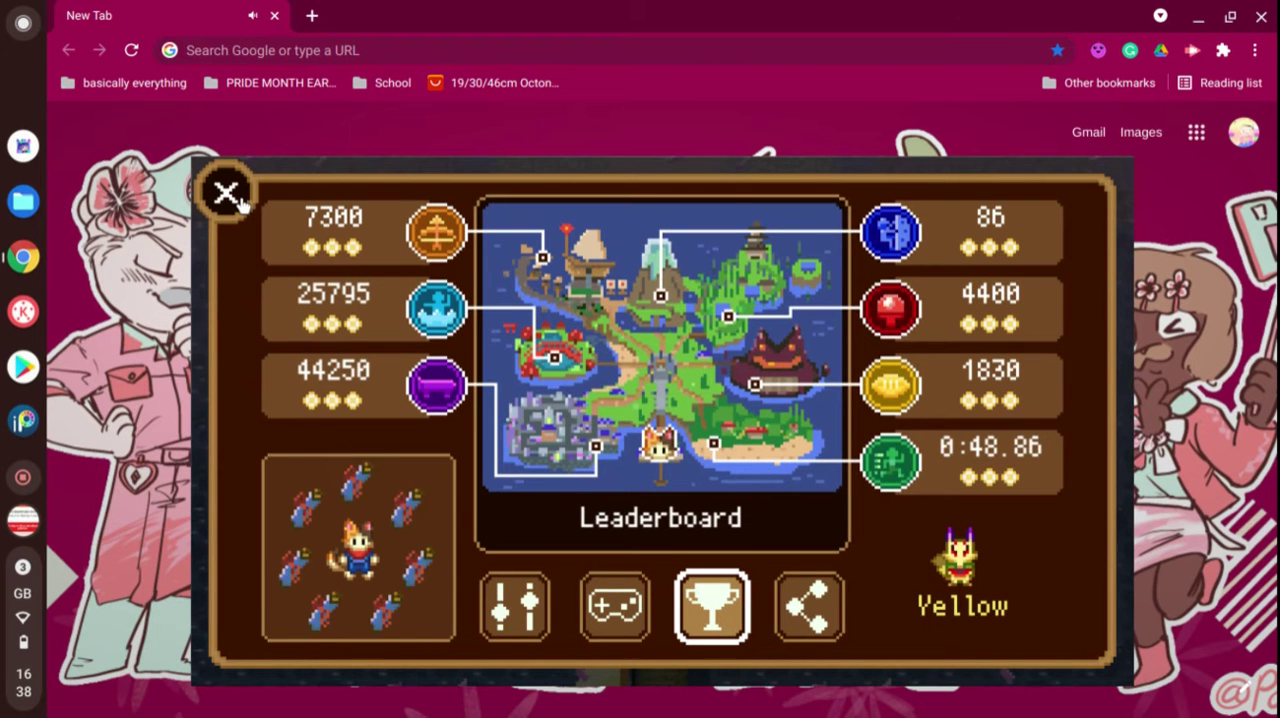
left_click(228, 192)
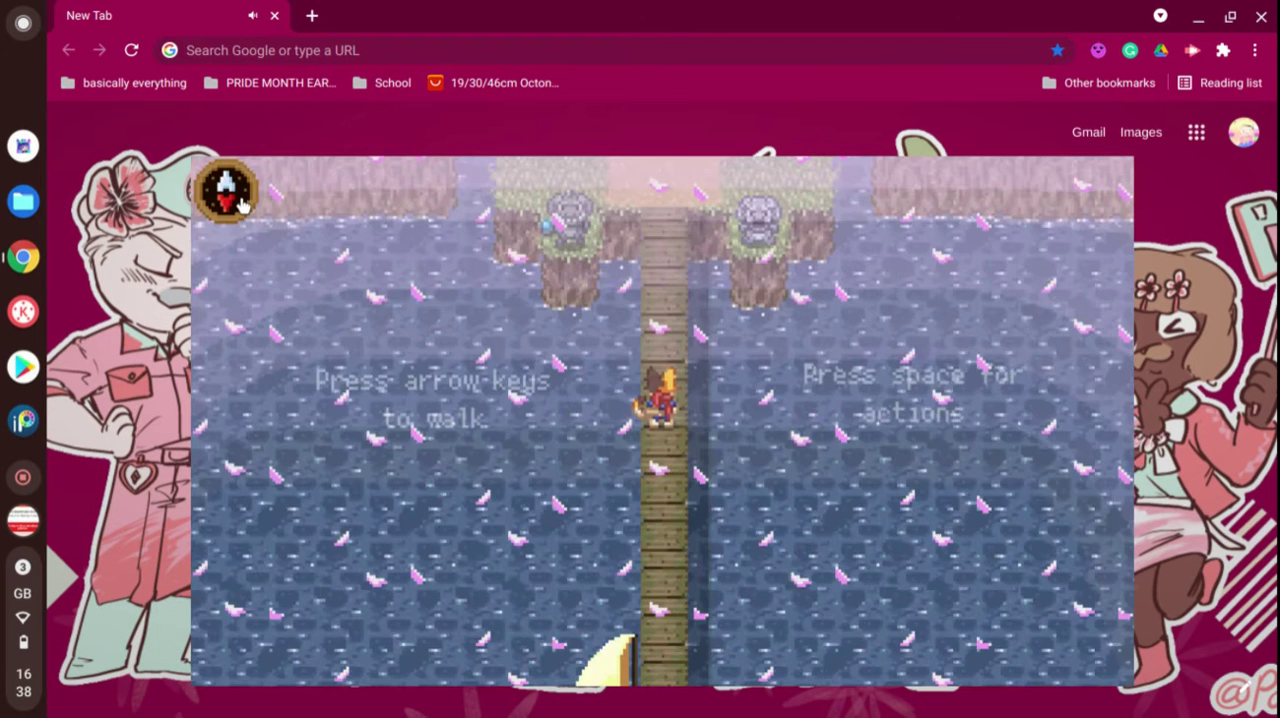
key("Up")
key("Up")
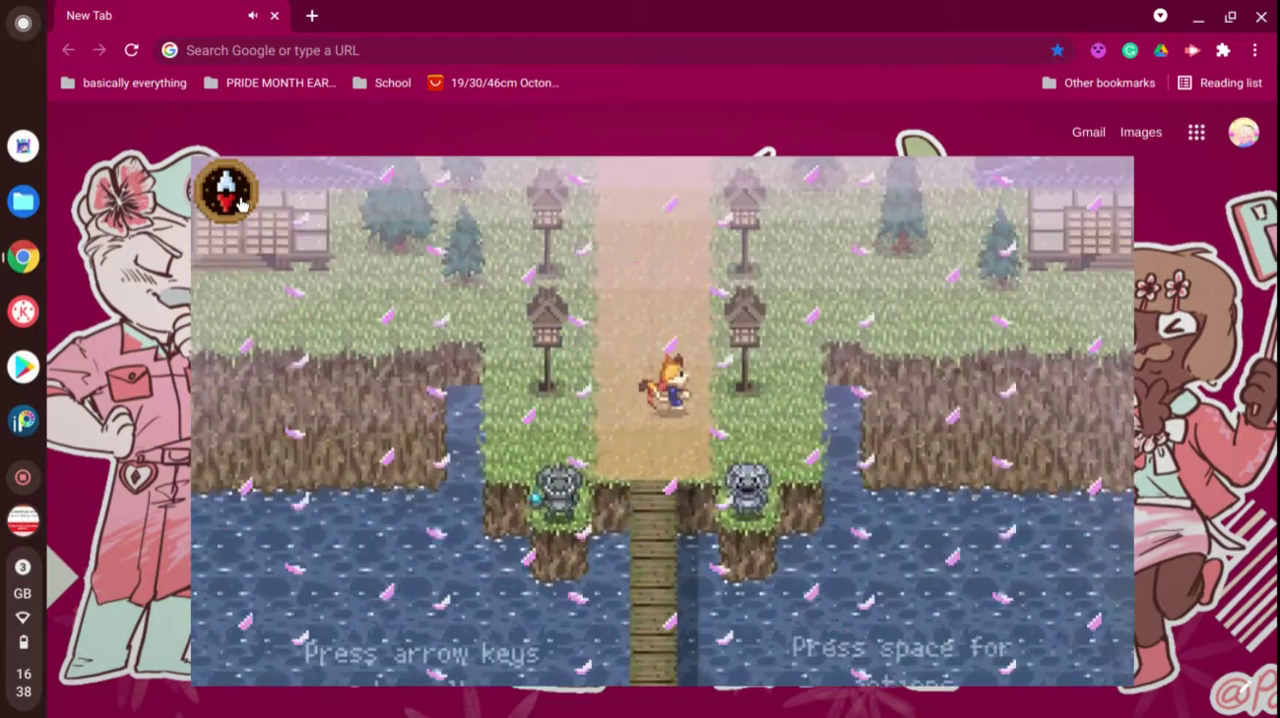
key("Up")
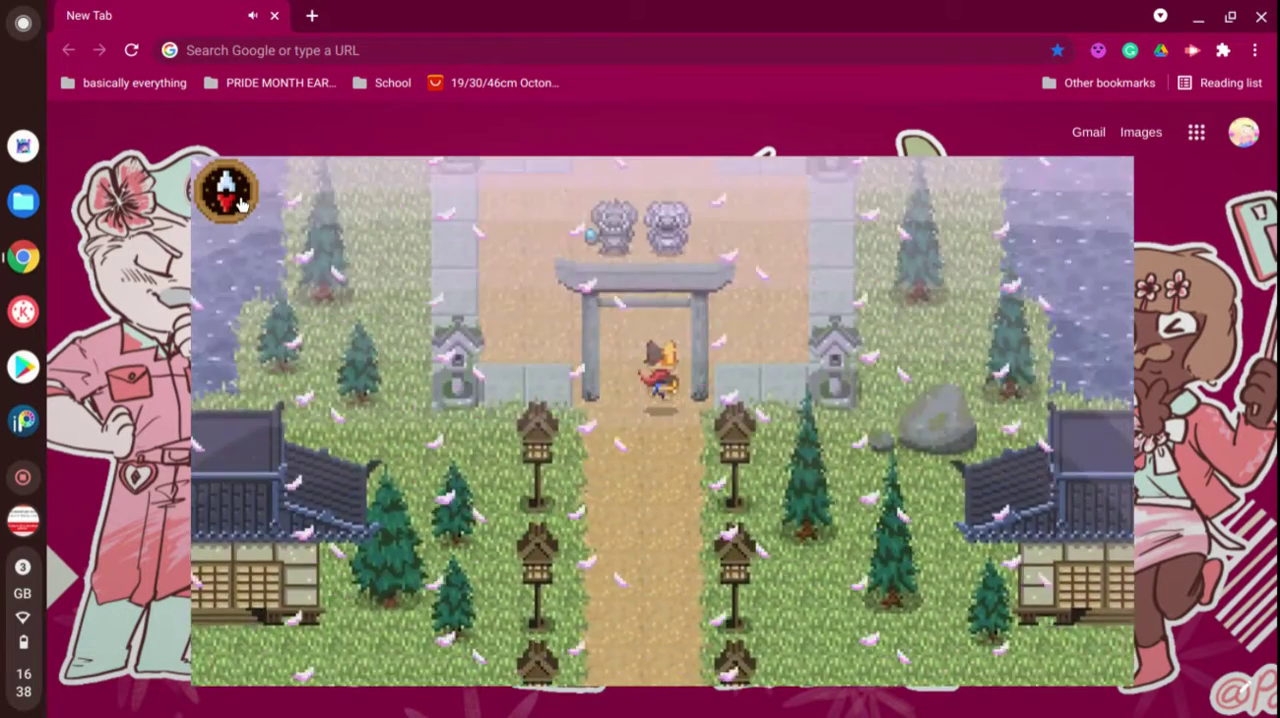
key("Up")
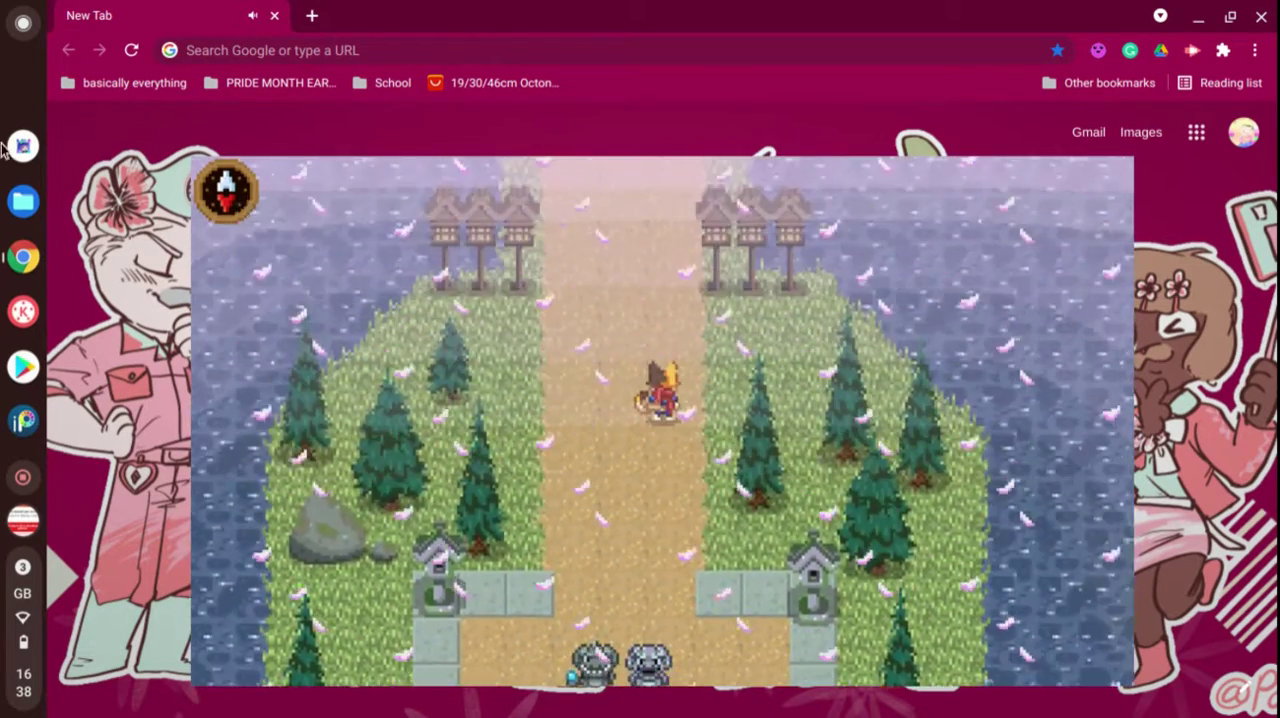
- Recheck the team leaderboard, with Red leading, then close the map
left_click(228, 192)
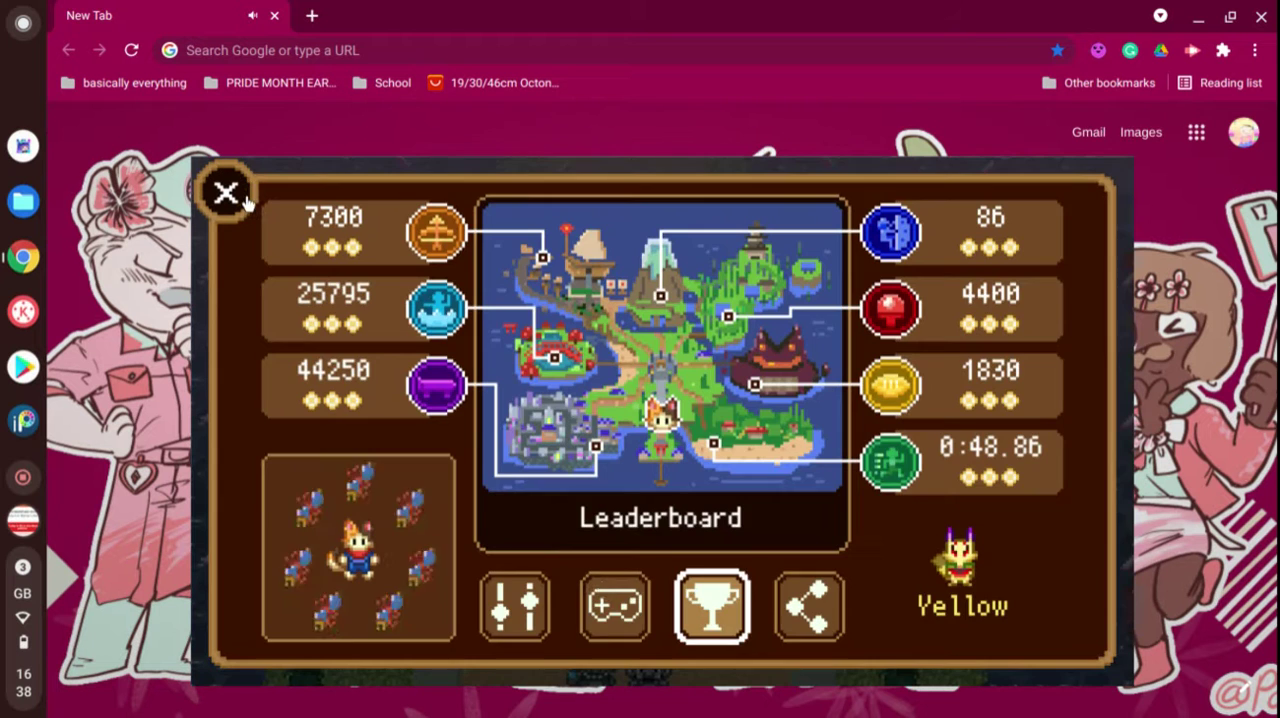
left_click(700, 610)
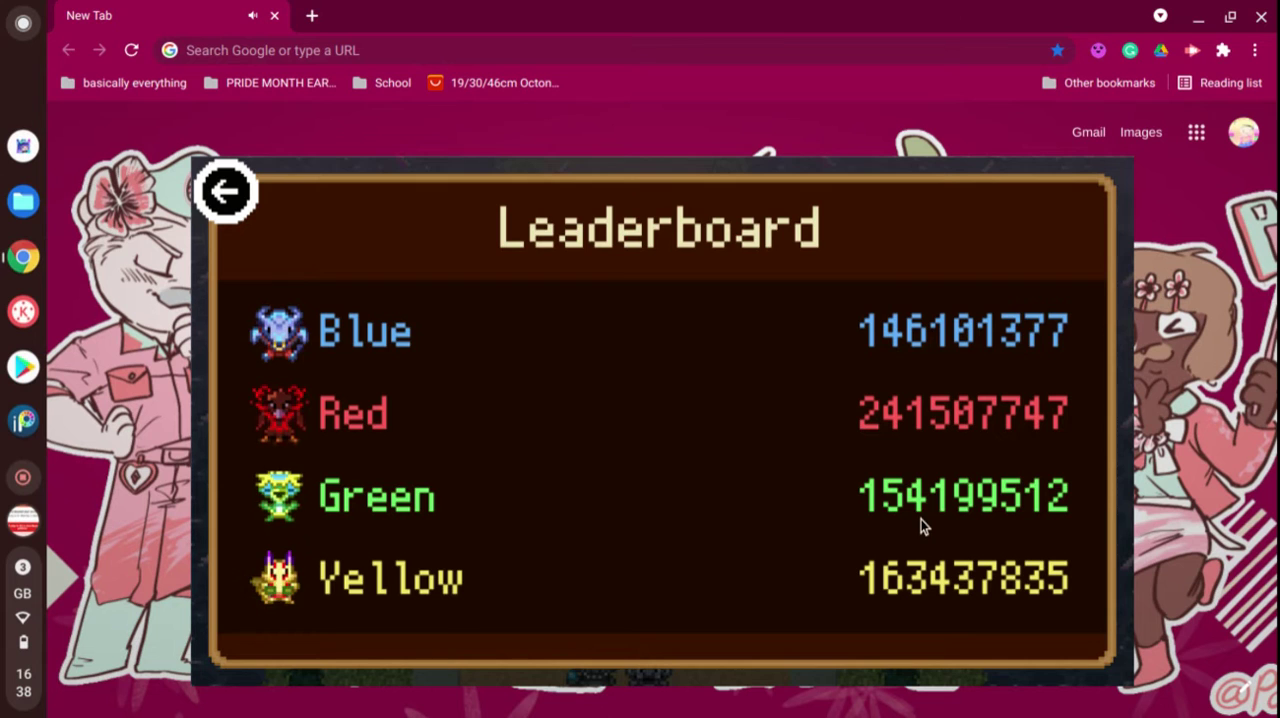
left_click(226, 192)
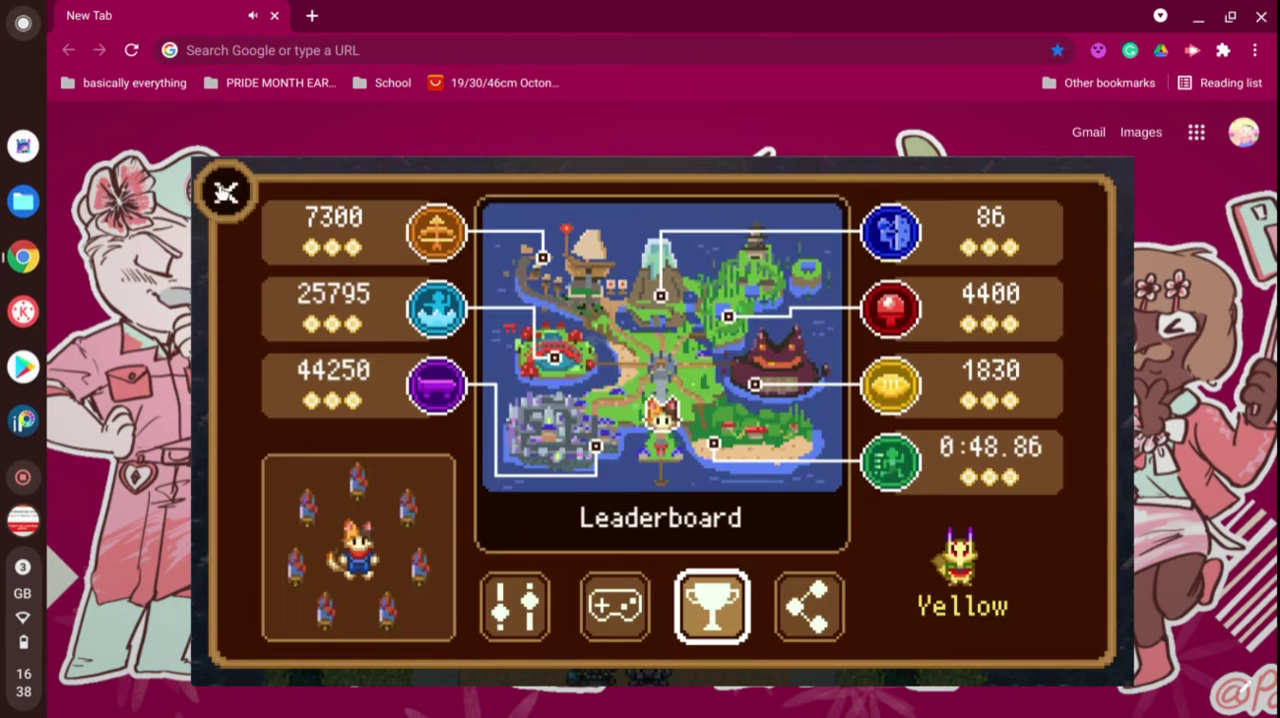
left_click(226, 192)
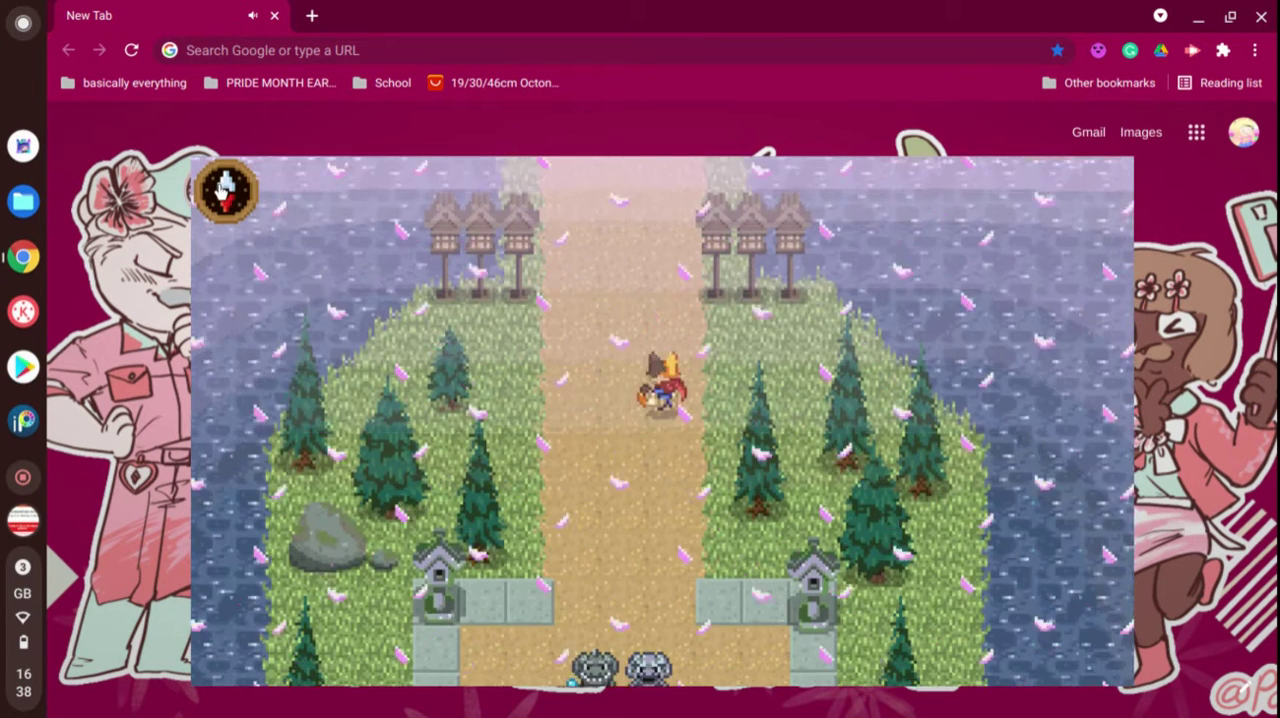
- Walk north up the stairs, through the statue plaza and gate, toward the temple
key("Up")
key("Up")
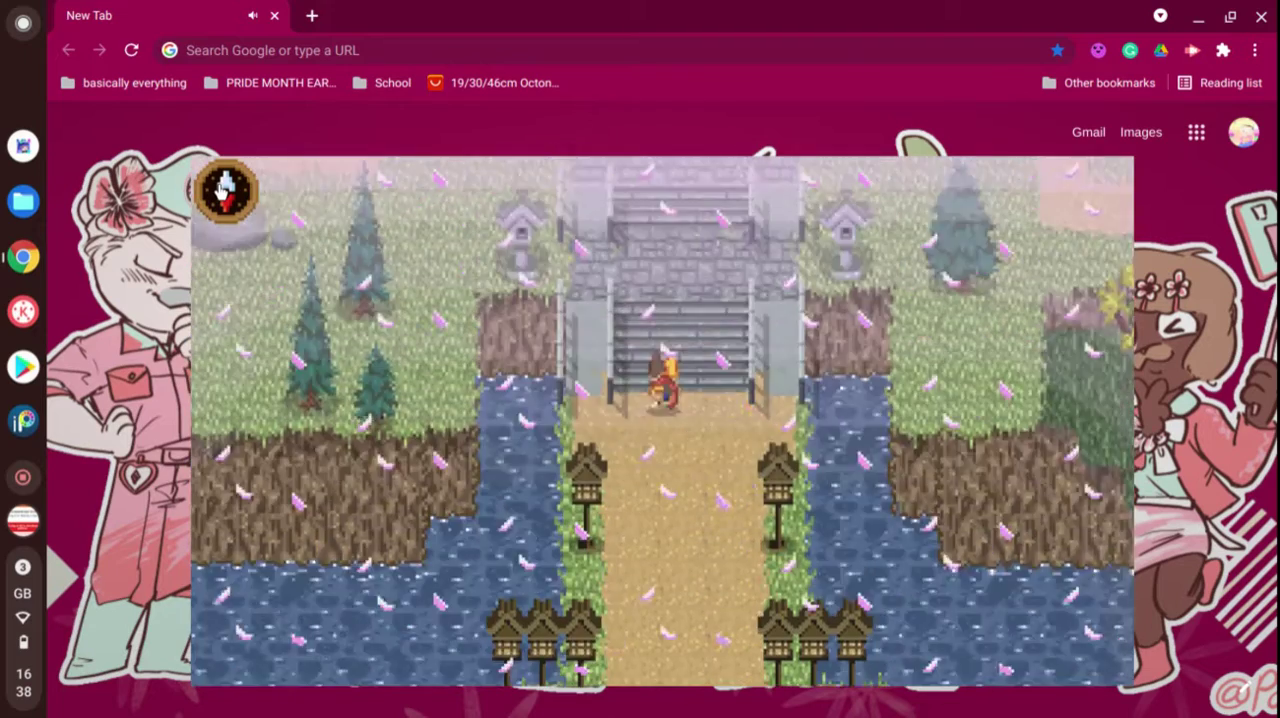
key("Up")
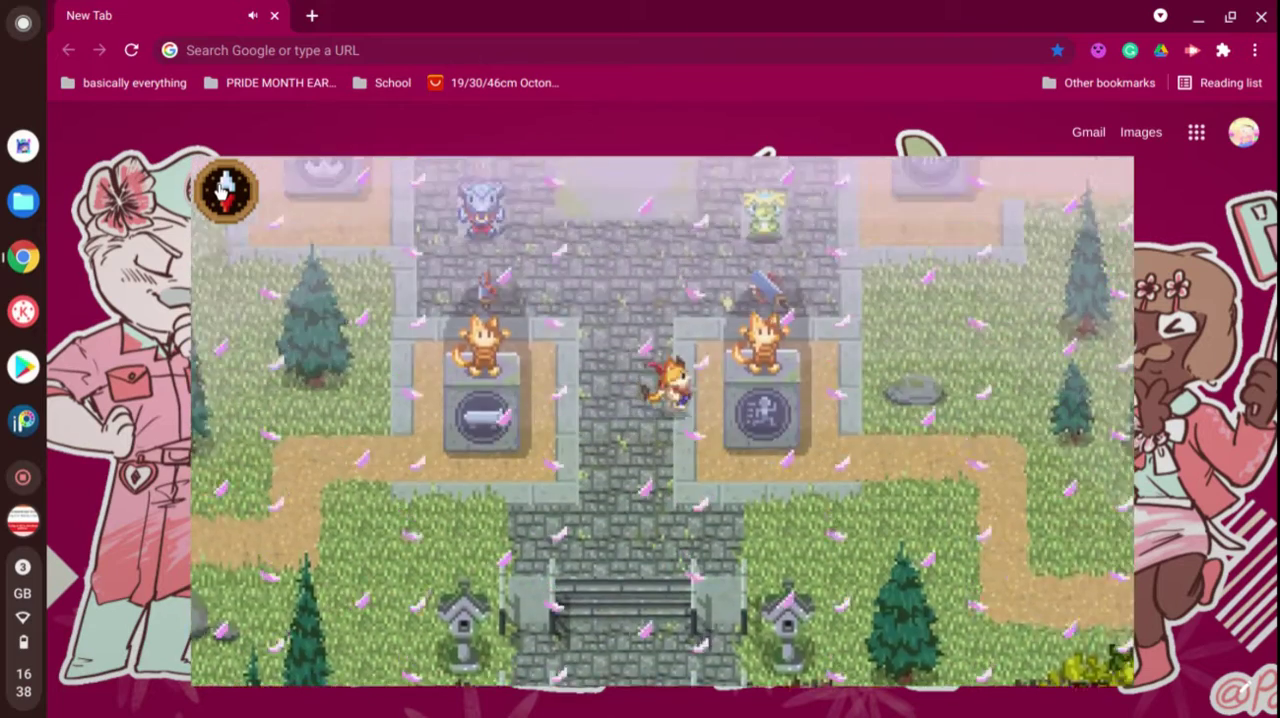
key("Up")
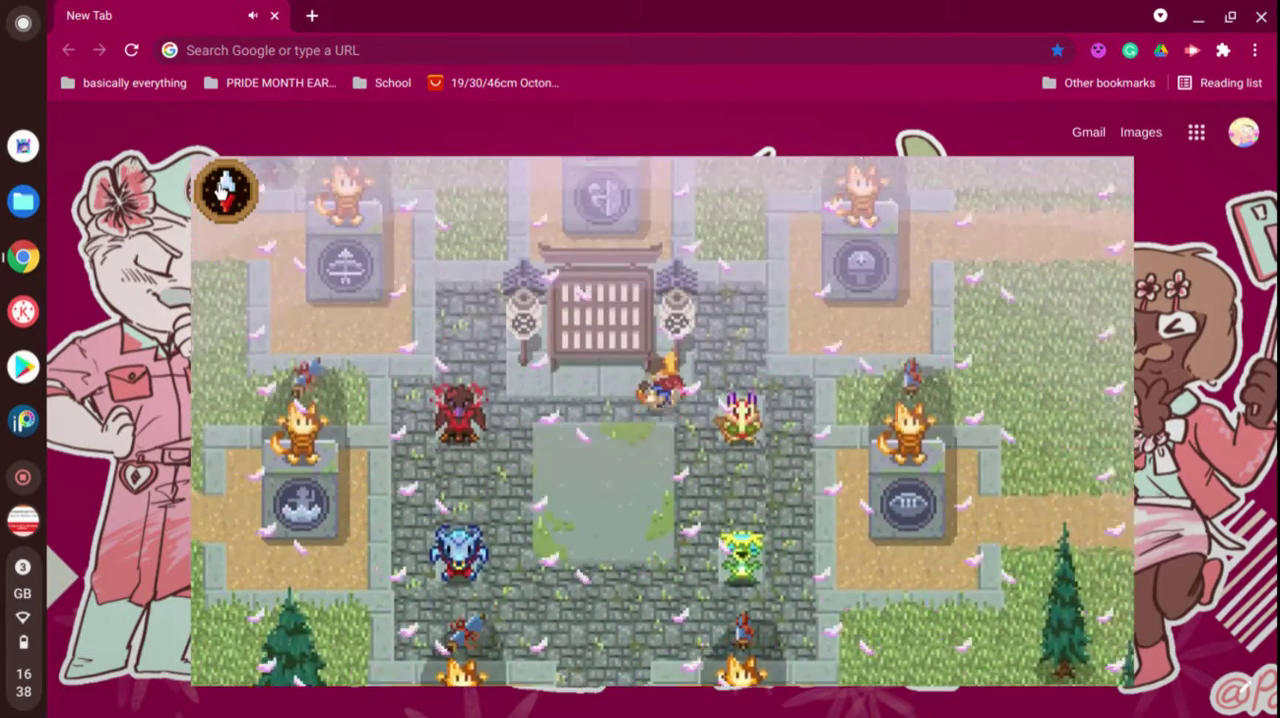
key("Up")
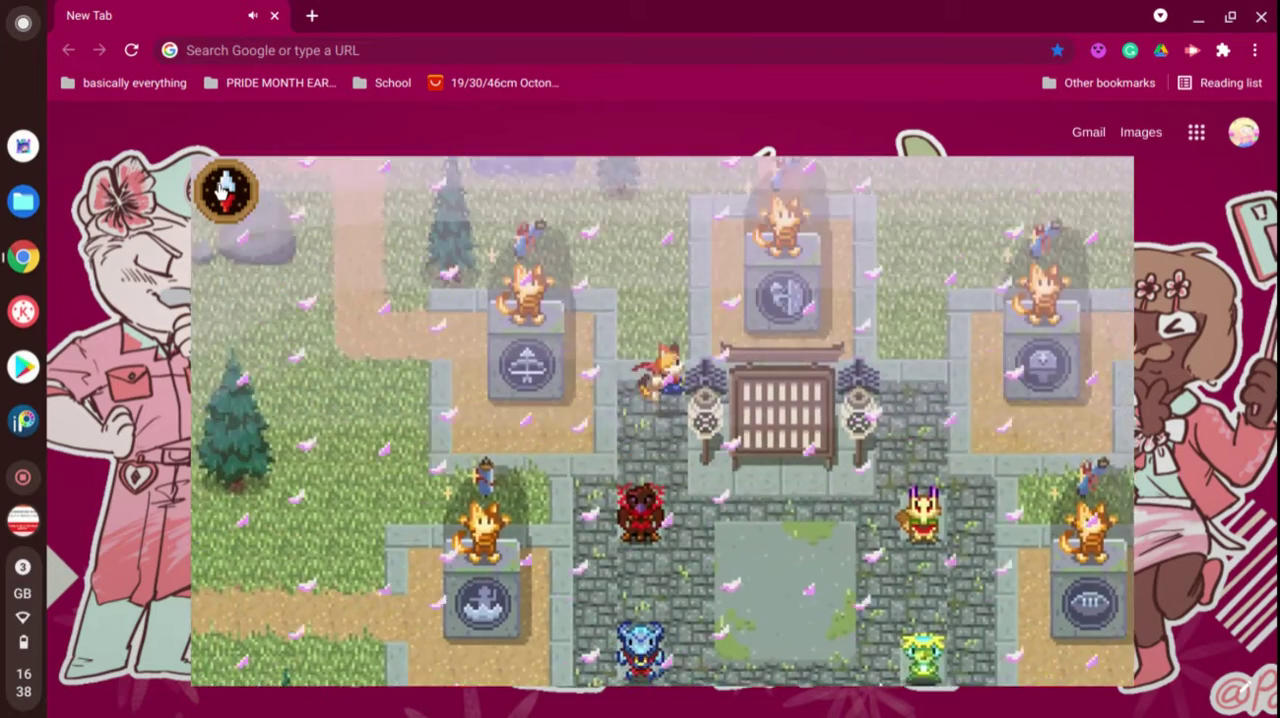
key("Up")
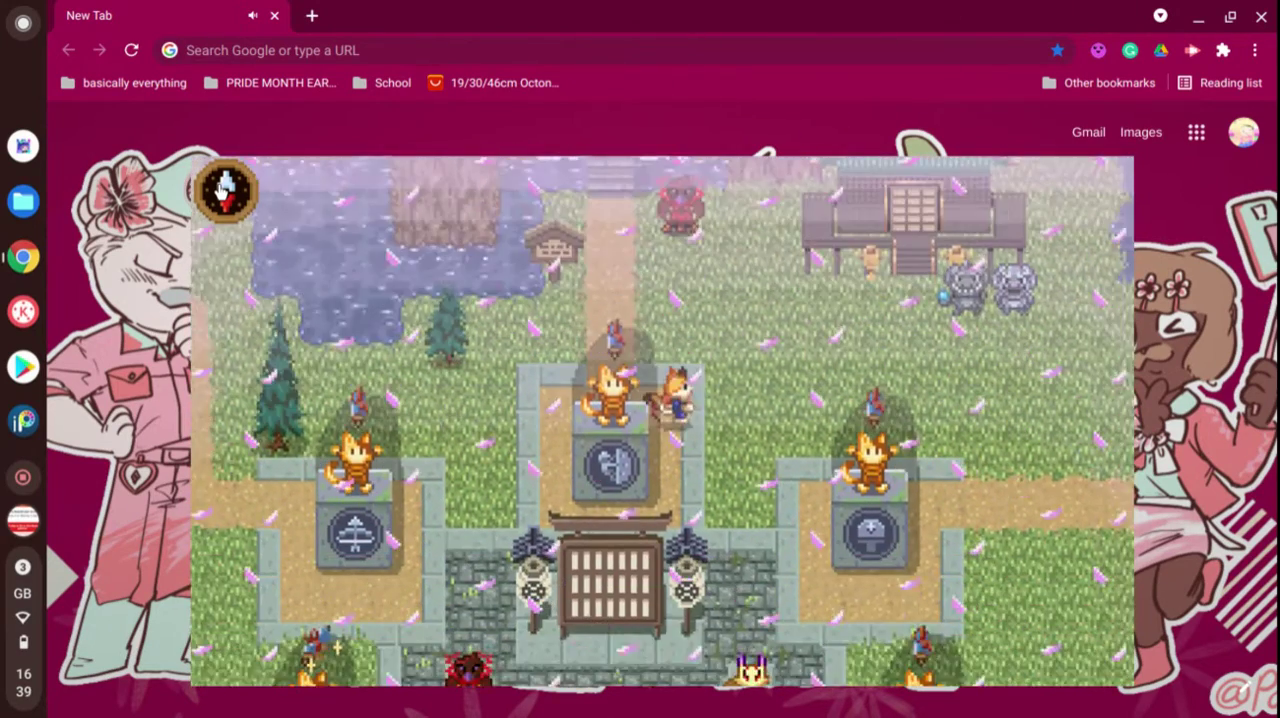
key("Up")
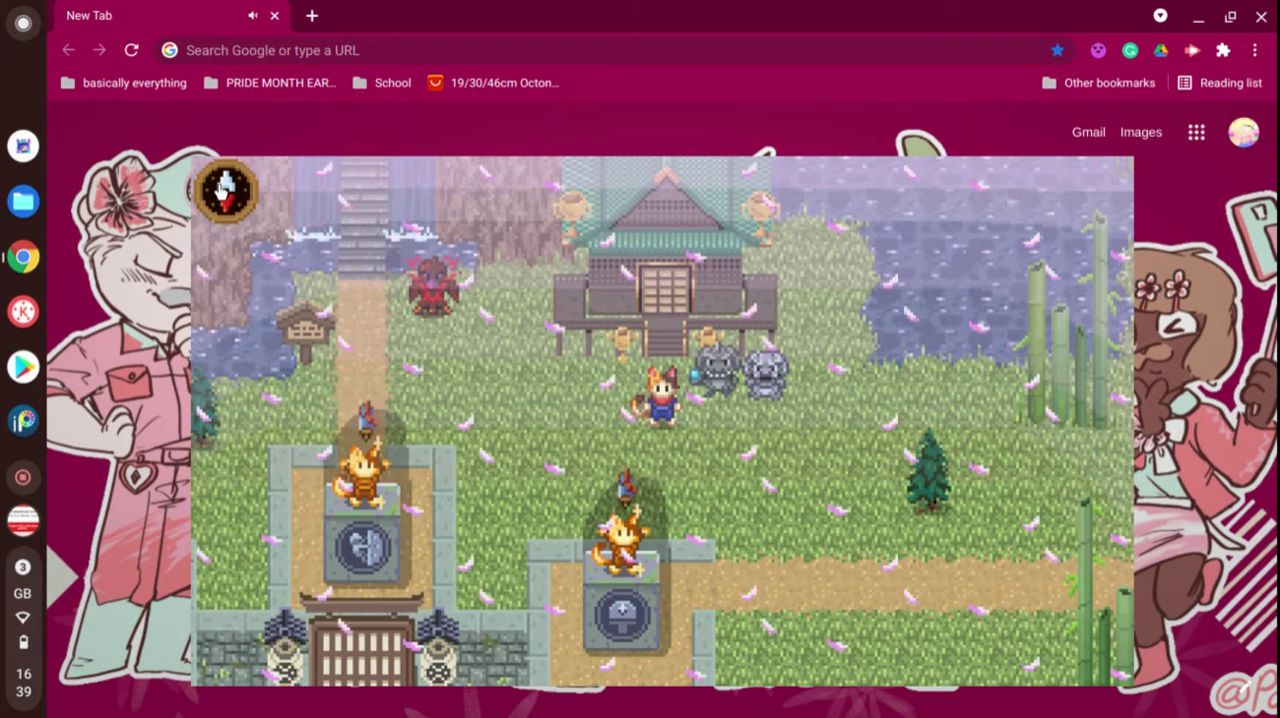
- Review every sport's score on the trophy map, then start a new browser tab
left_click(225, 190)
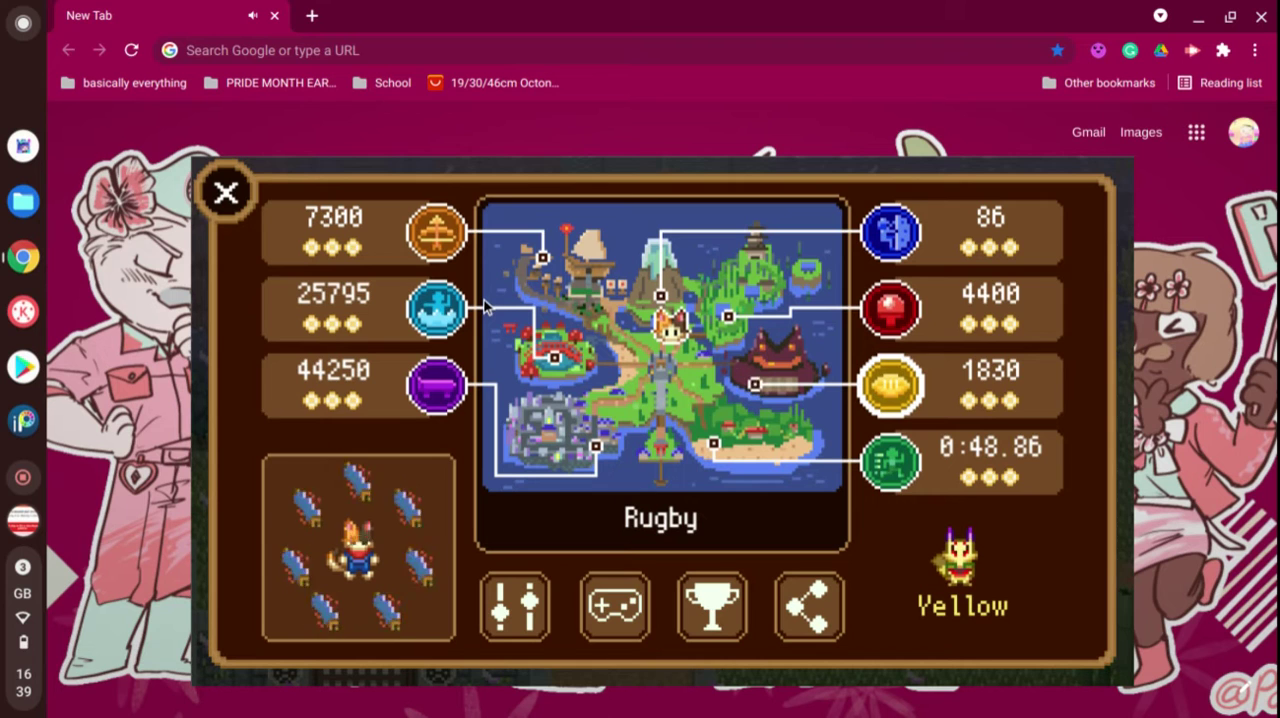
left_click(312, 16)
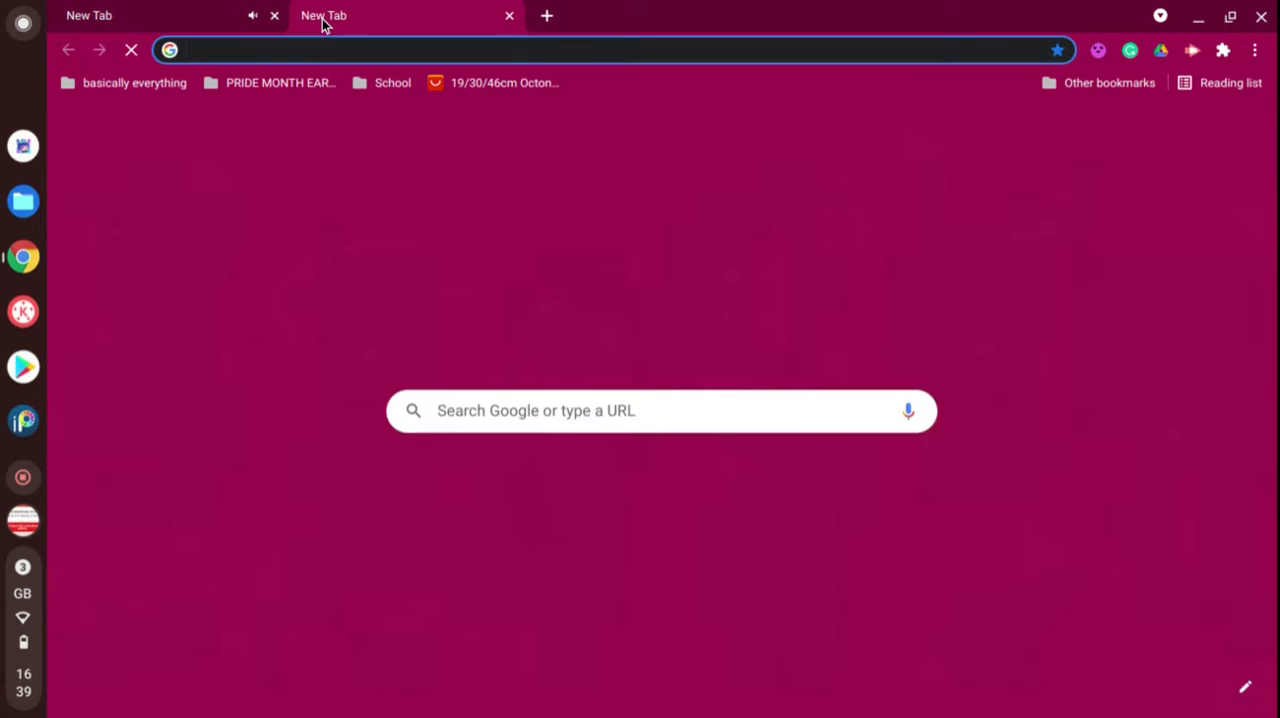
type("extra g")
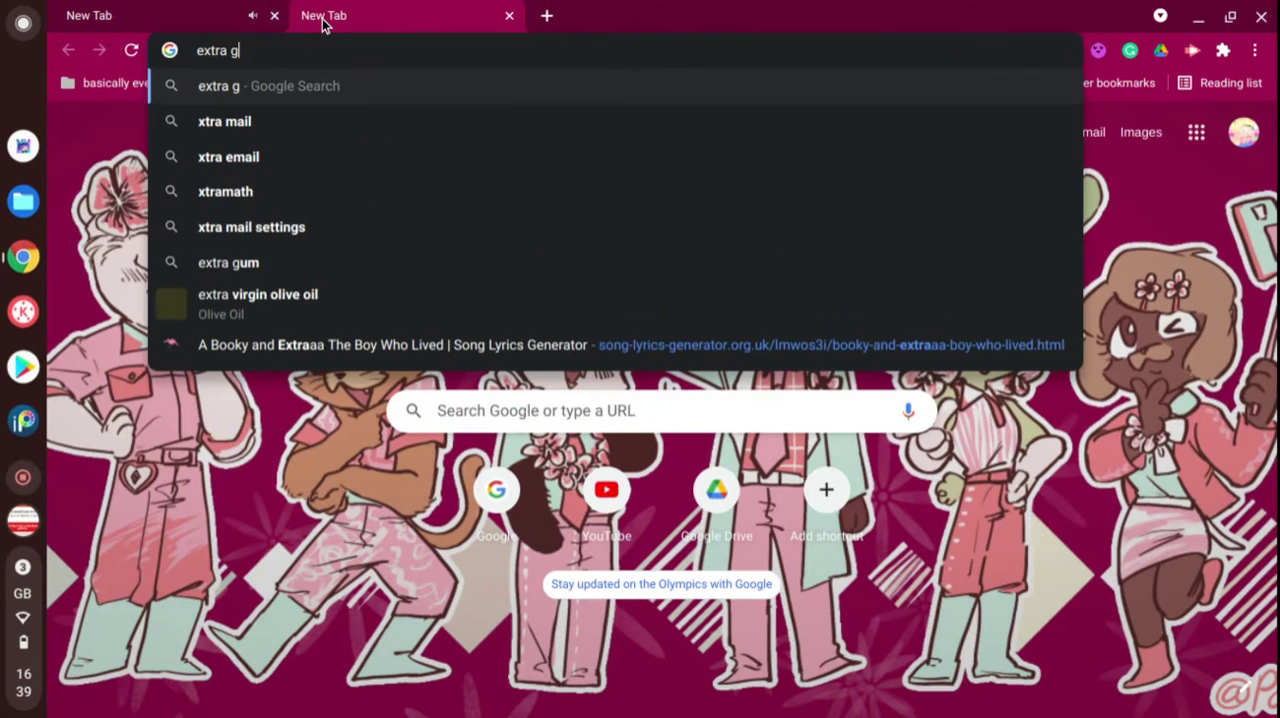
type("oofle")
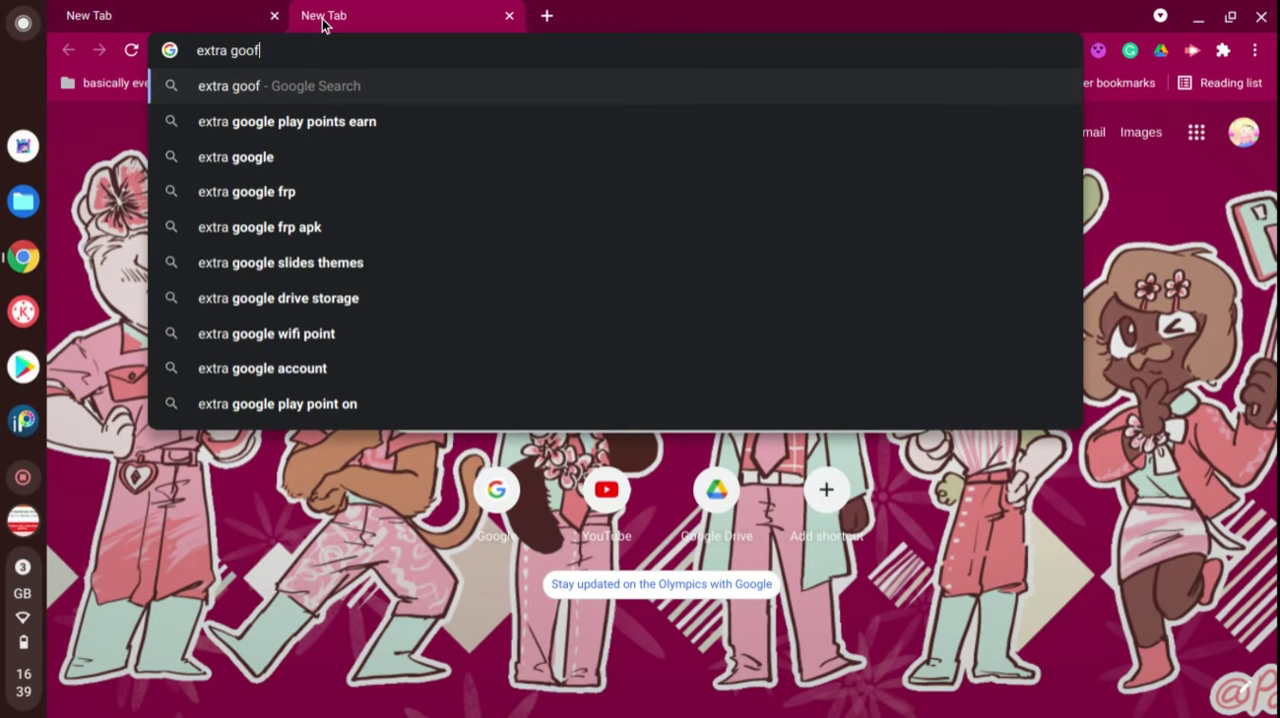
- Fix typos in the search query and close the extra new tab
key("BackSpace")
type("gleoly")
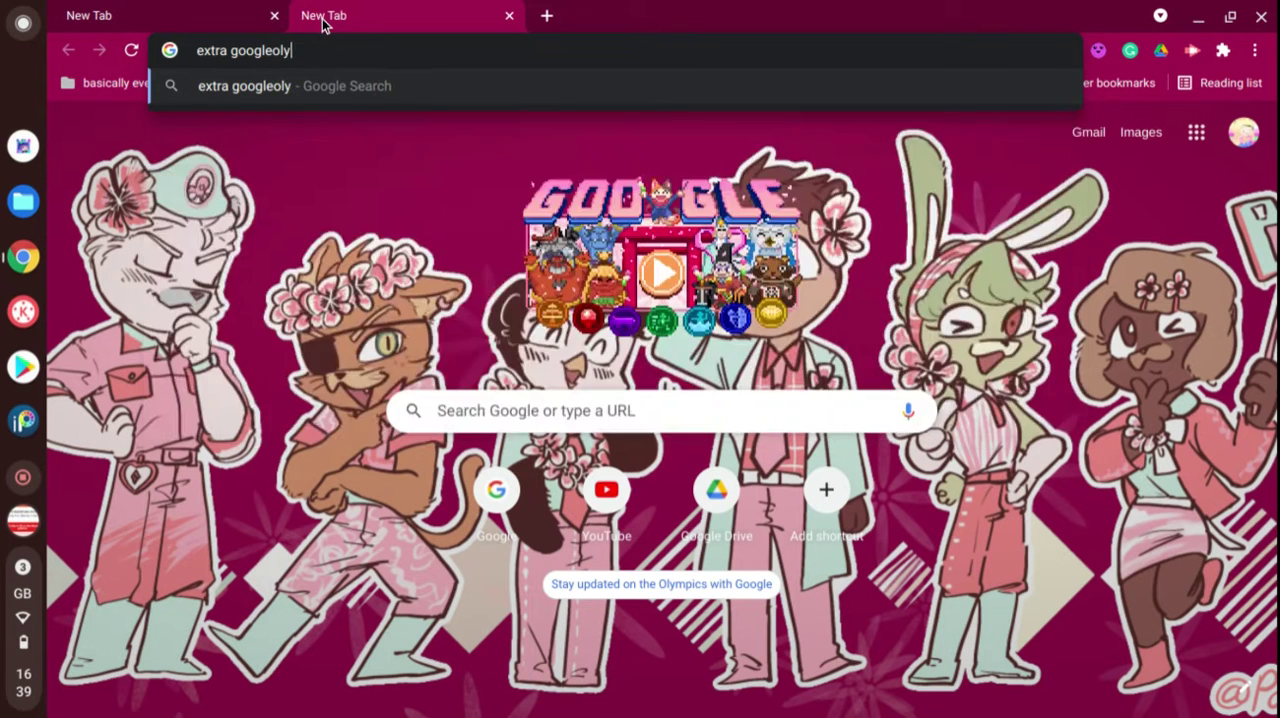
type("m")
key("BackSpace")
key("BackSpace")
key("BackSpace")
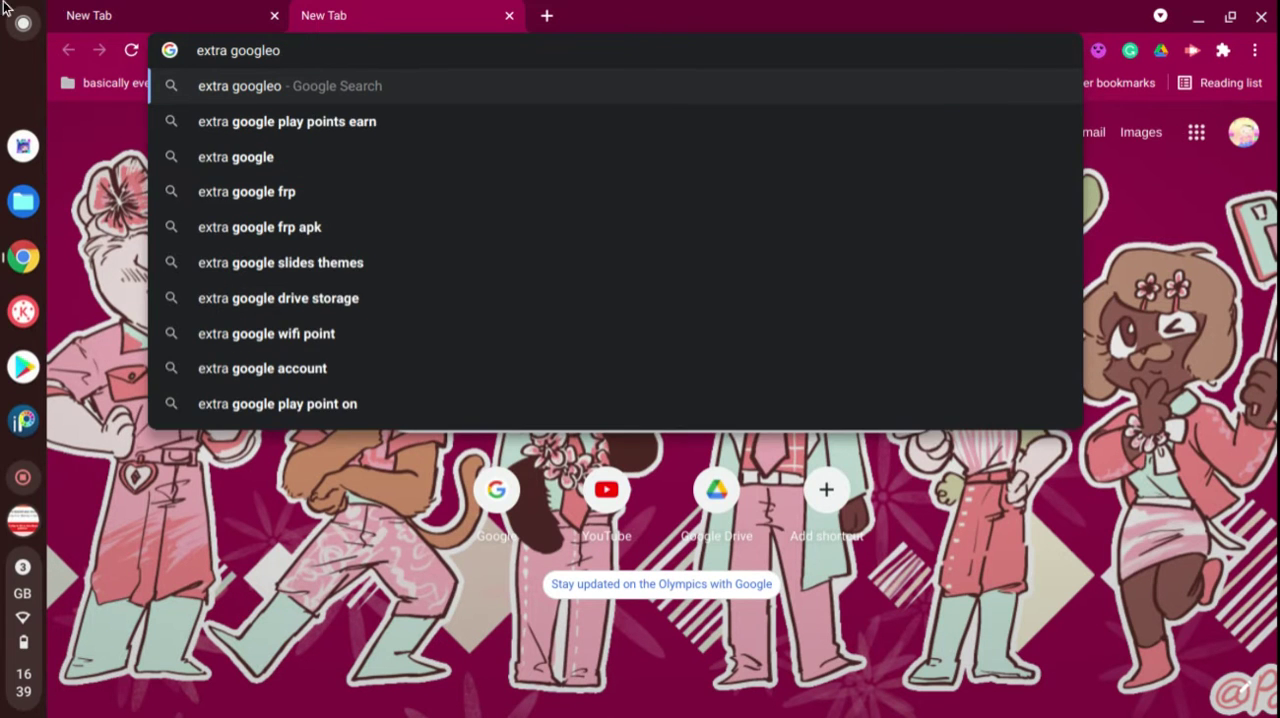
left_click(511, 18)
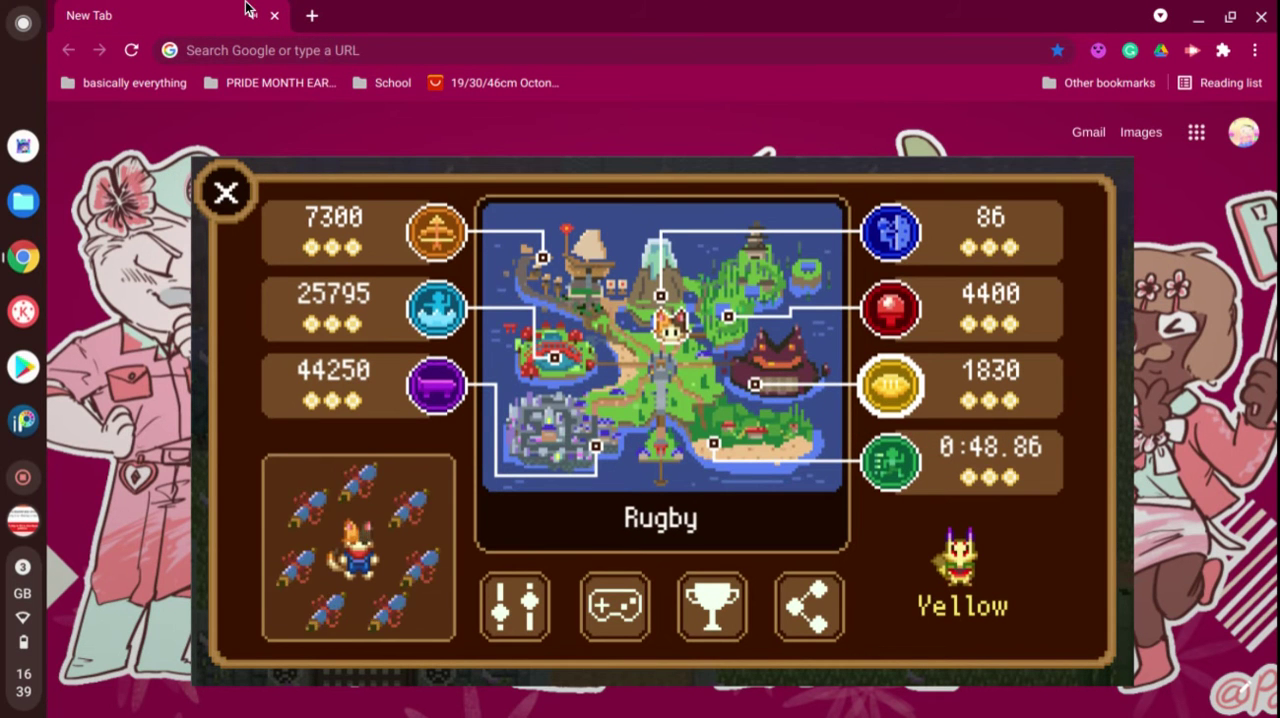
- Search 'extra google plympic rugy' from a fresh tab after correcting the query
key("ctrl+t")
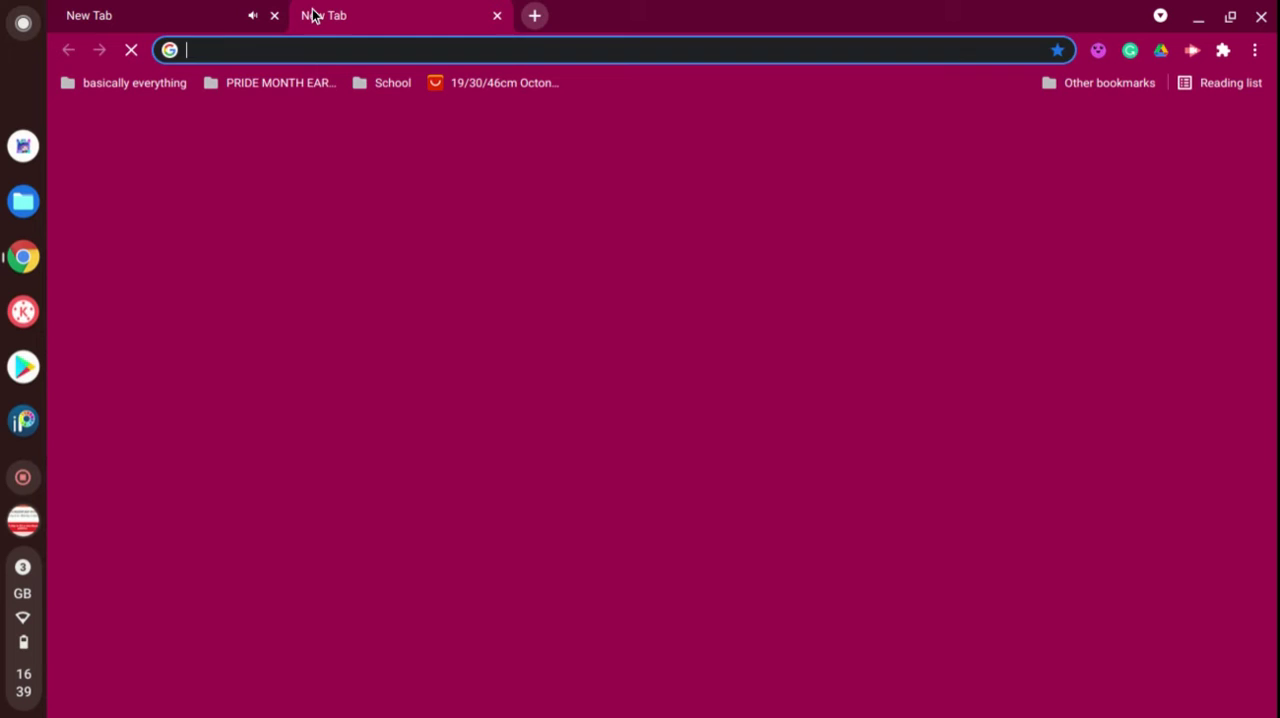
type("extra ")
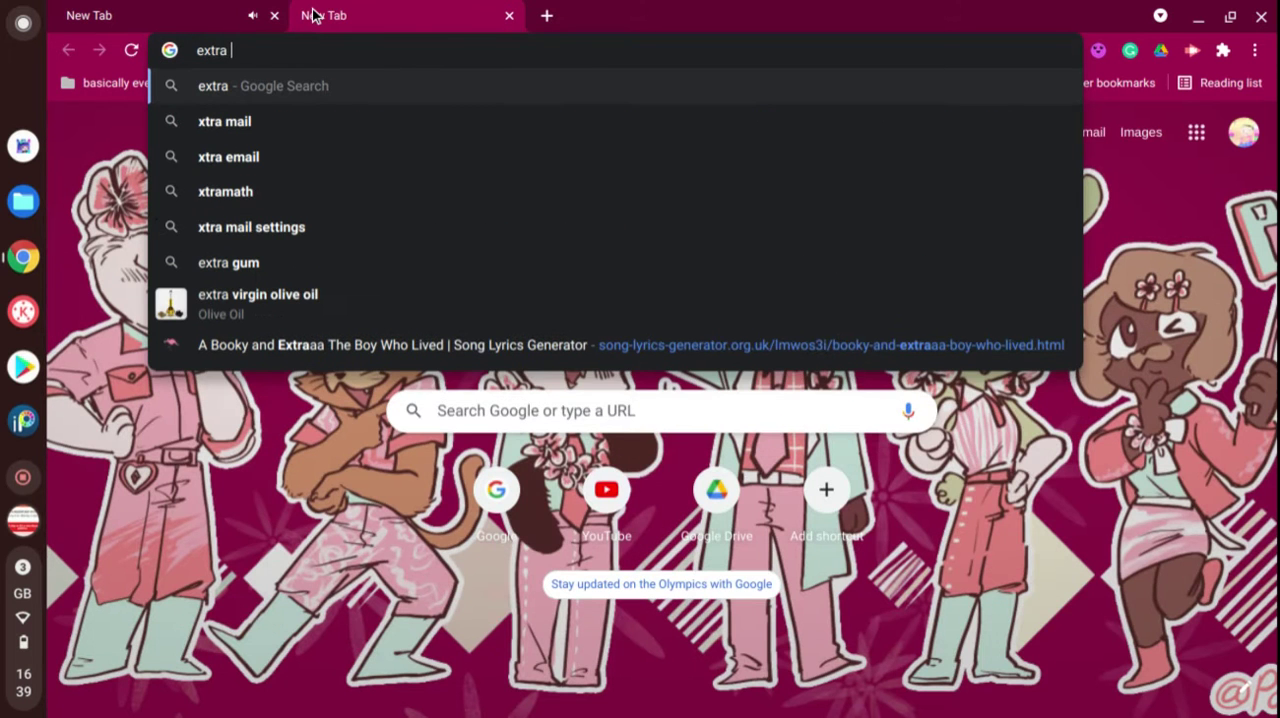
type("googk")
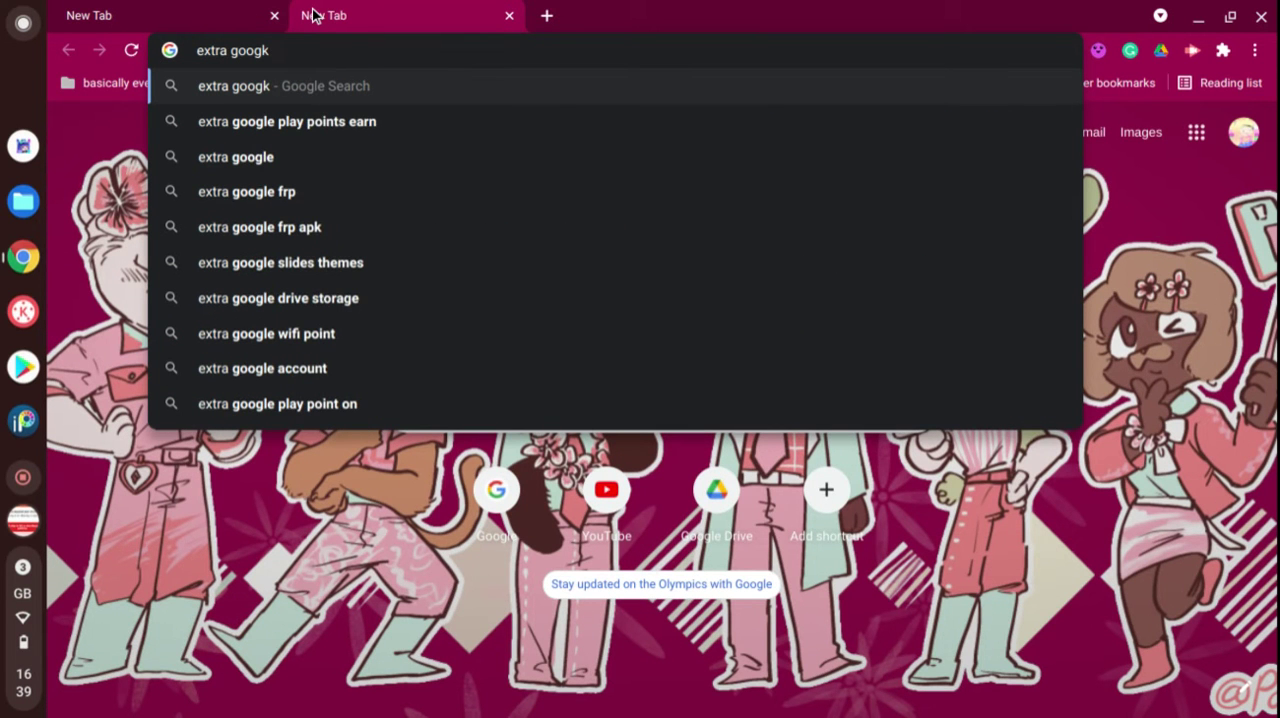
key("BackSpace")
type("le")
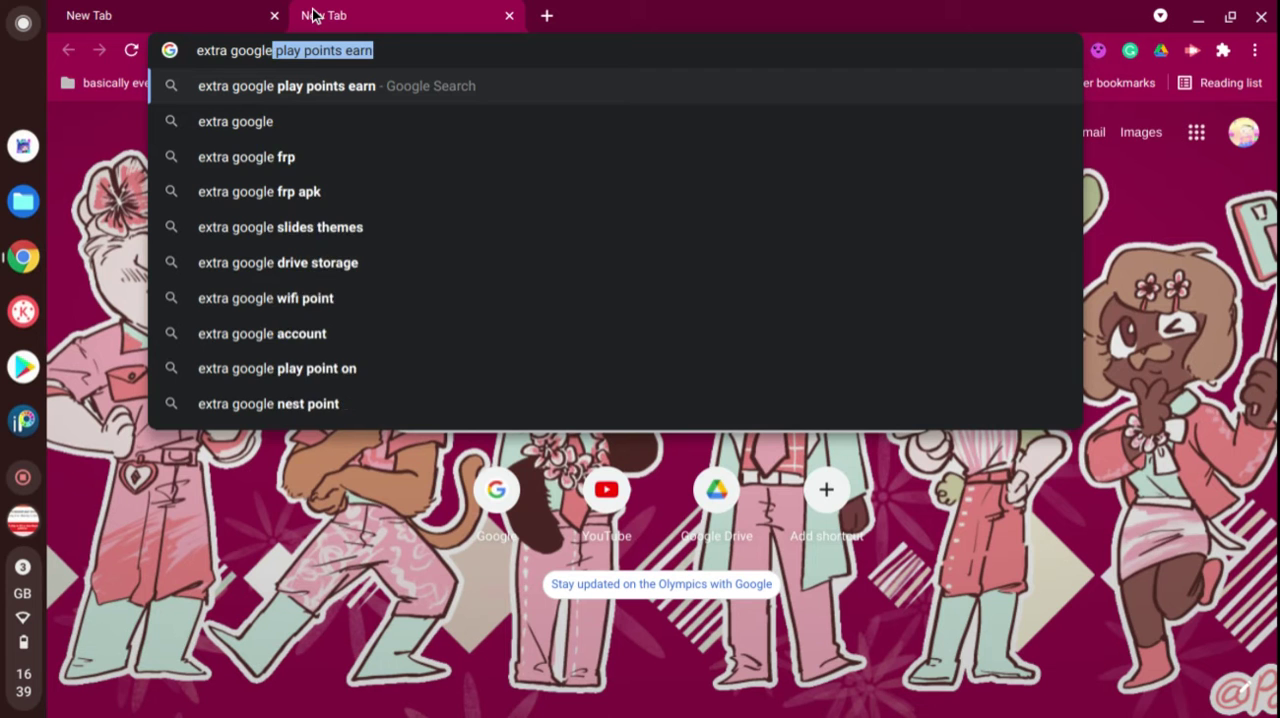
type(" plymp")
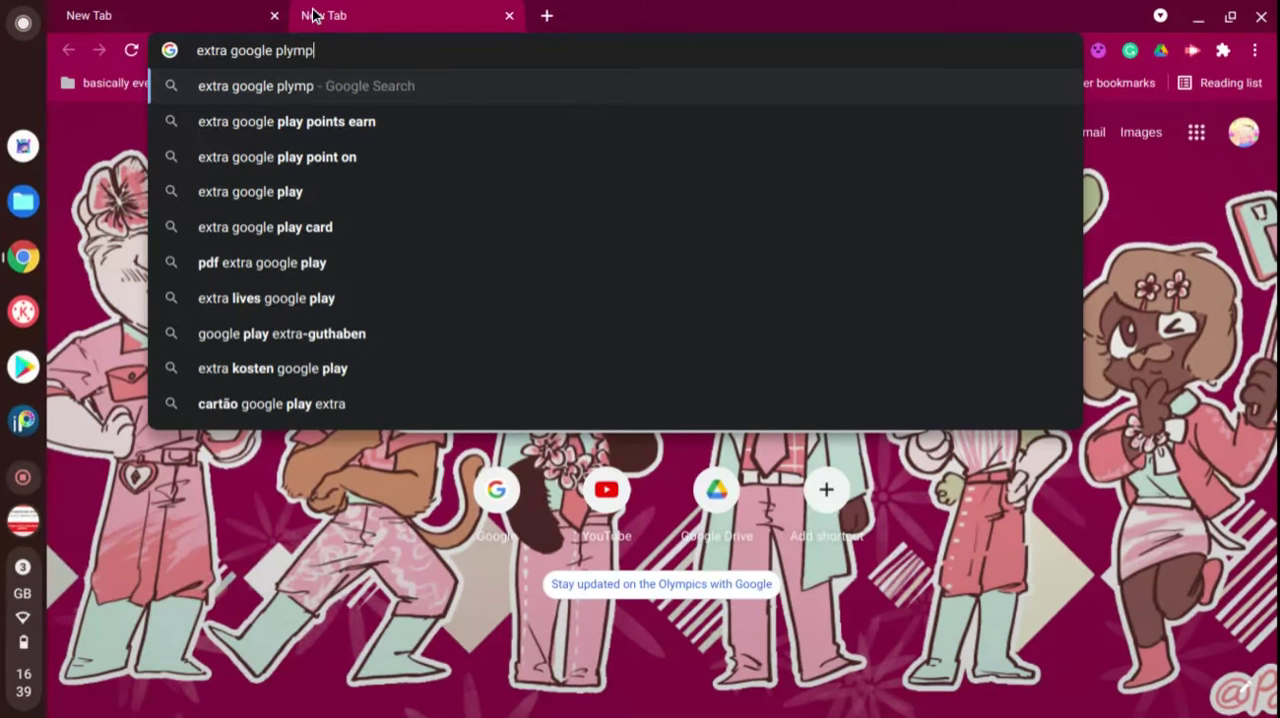
type("ic te")
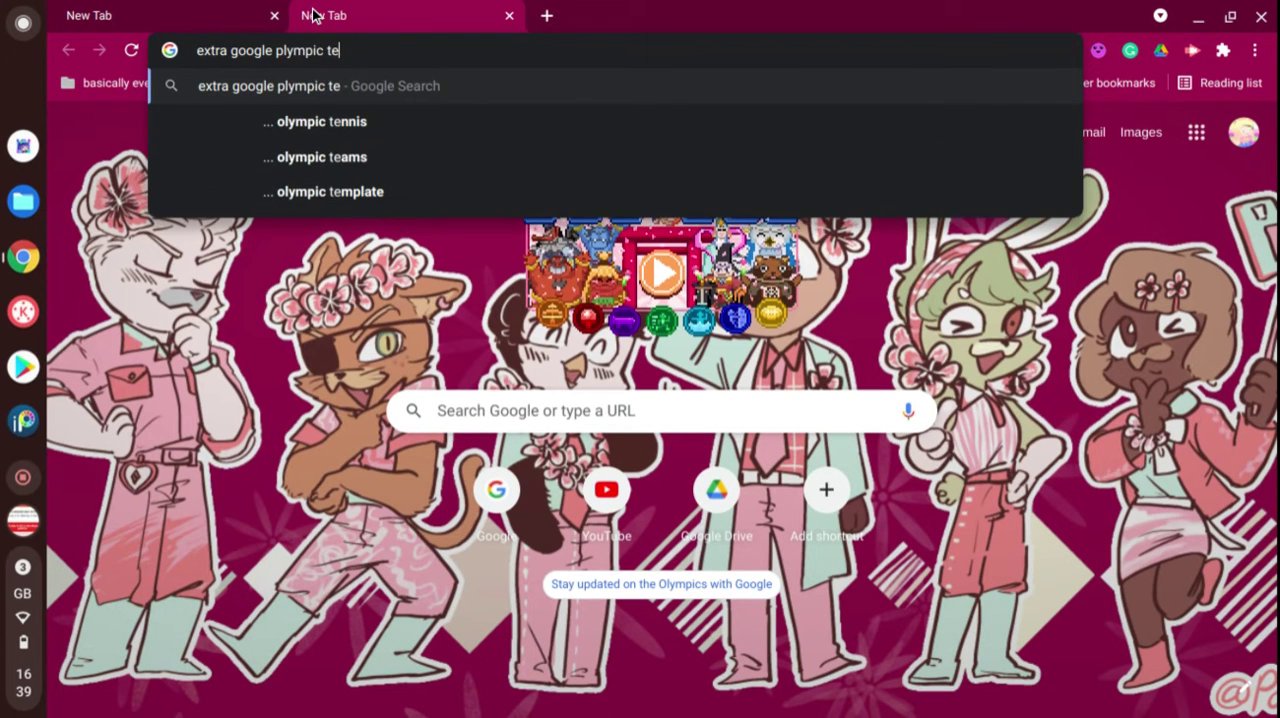
key("BackSpace")
key("BackSpace")
type("rug")
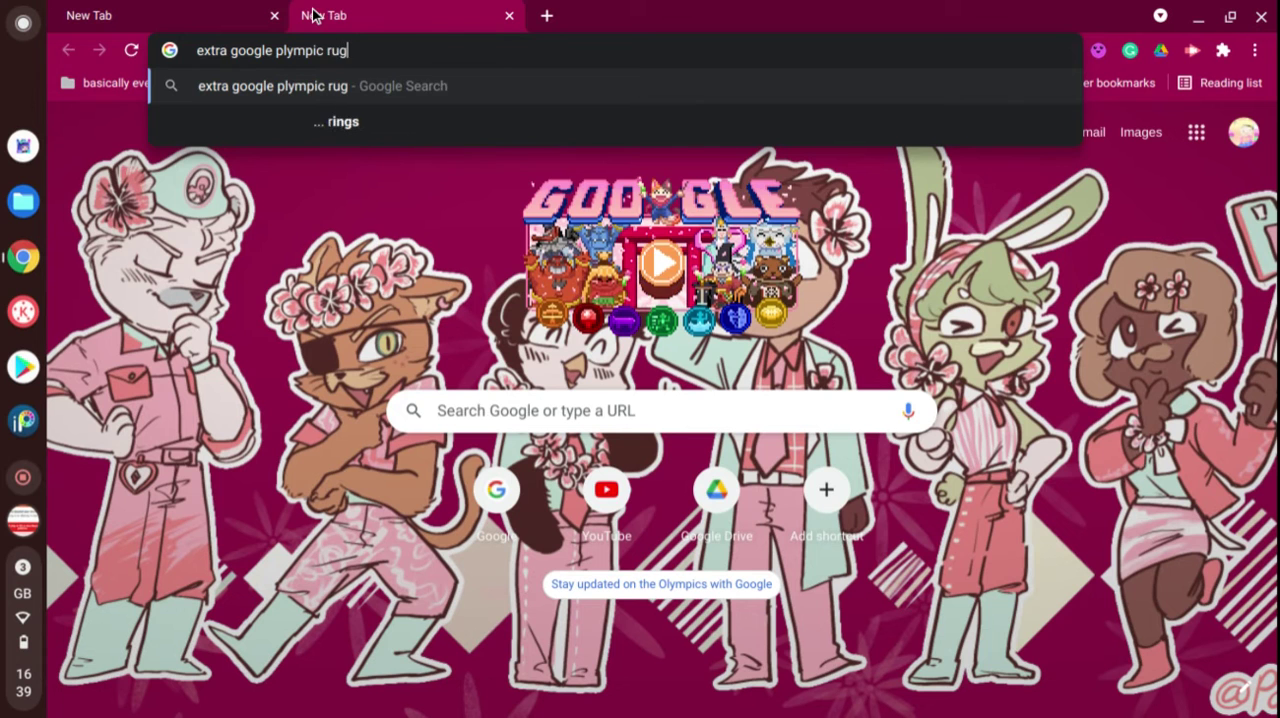
type("y")
key("Return")
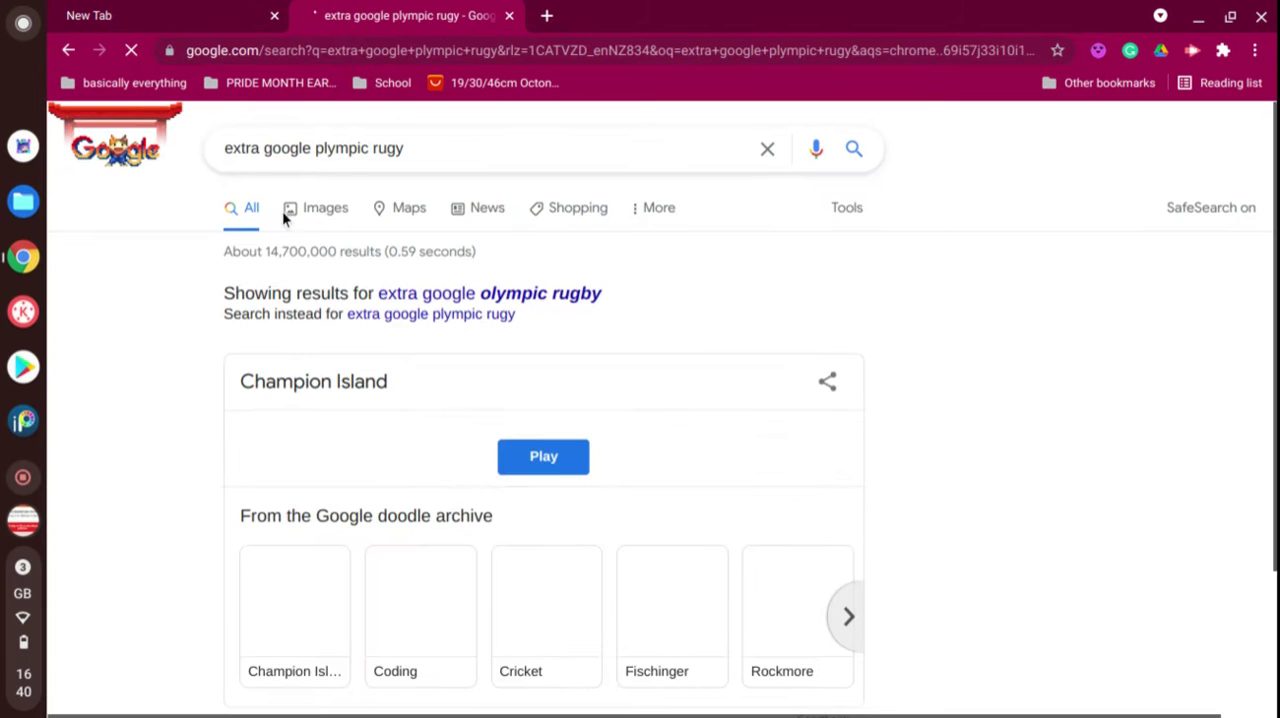
- Rerun the search as 'extra google olympic rugby', then return to the game tab
left_click(392, 295)
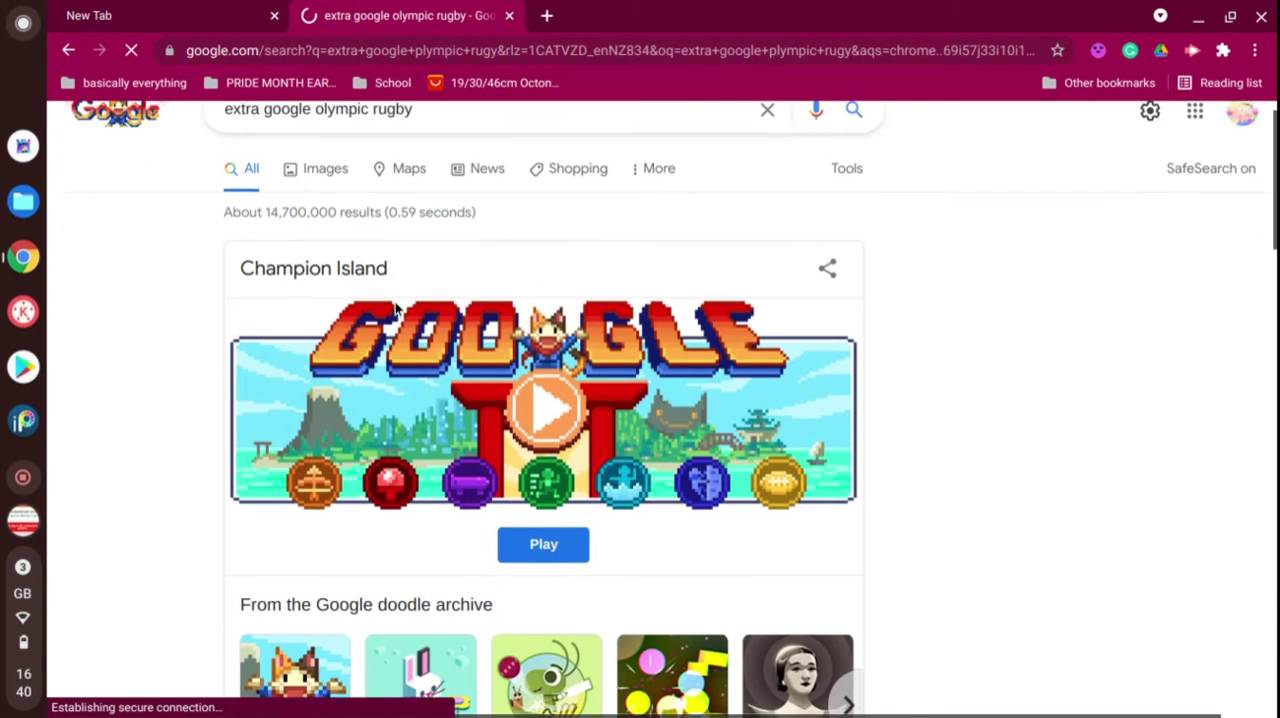
scroll(394, 300, "down", 3)
scroll(394, 300, "down", 2)
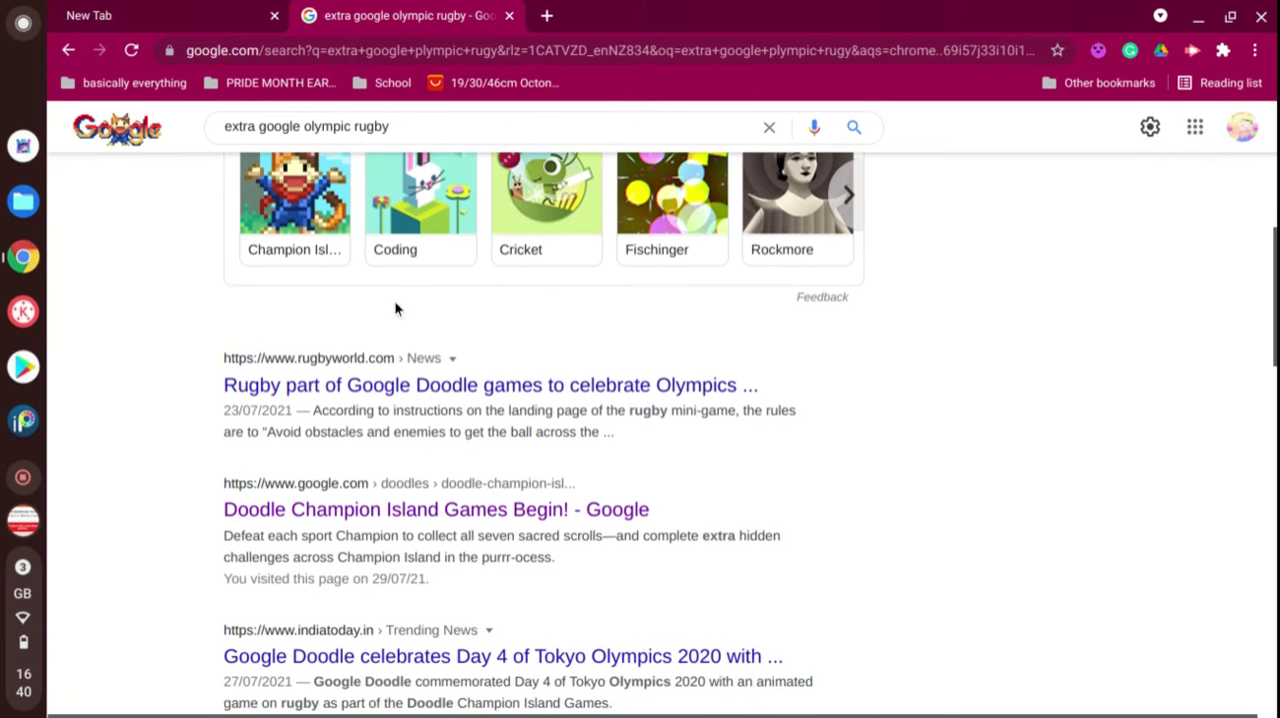
scroll(395, 308, "down", 1)
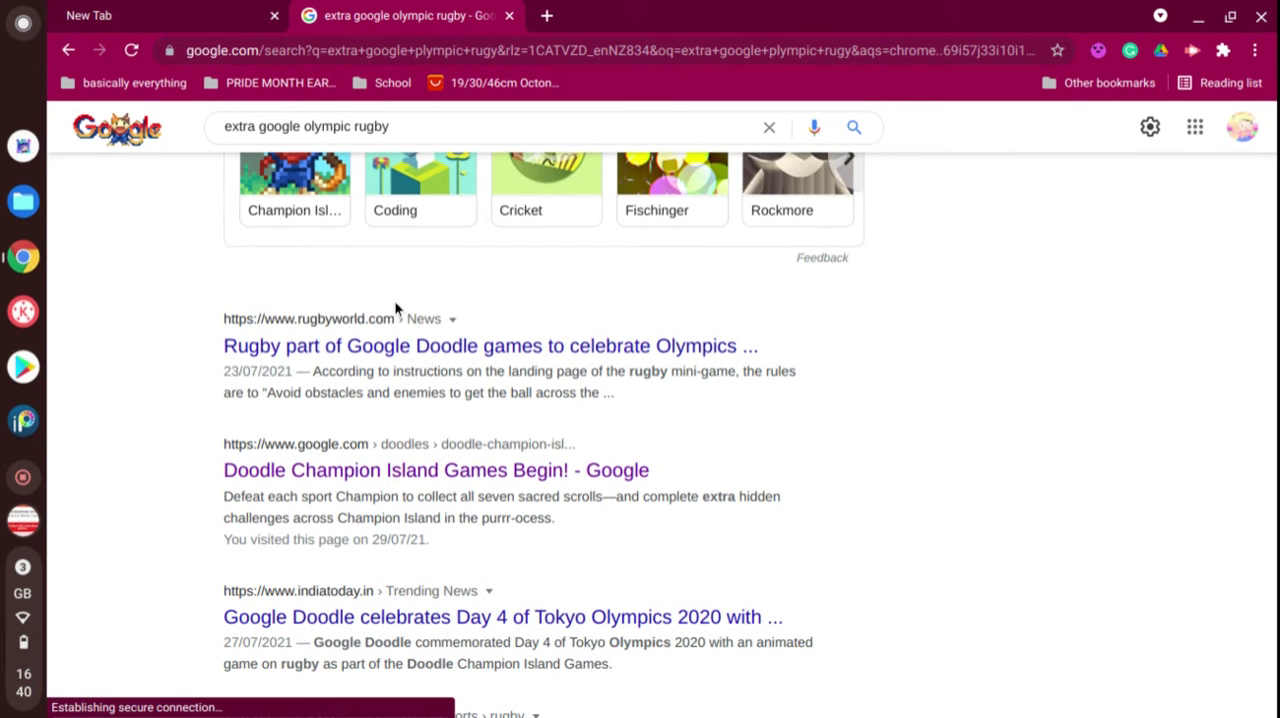
scroll(394, 300, "down", 2)
scroll(394, 300, "down", 3)
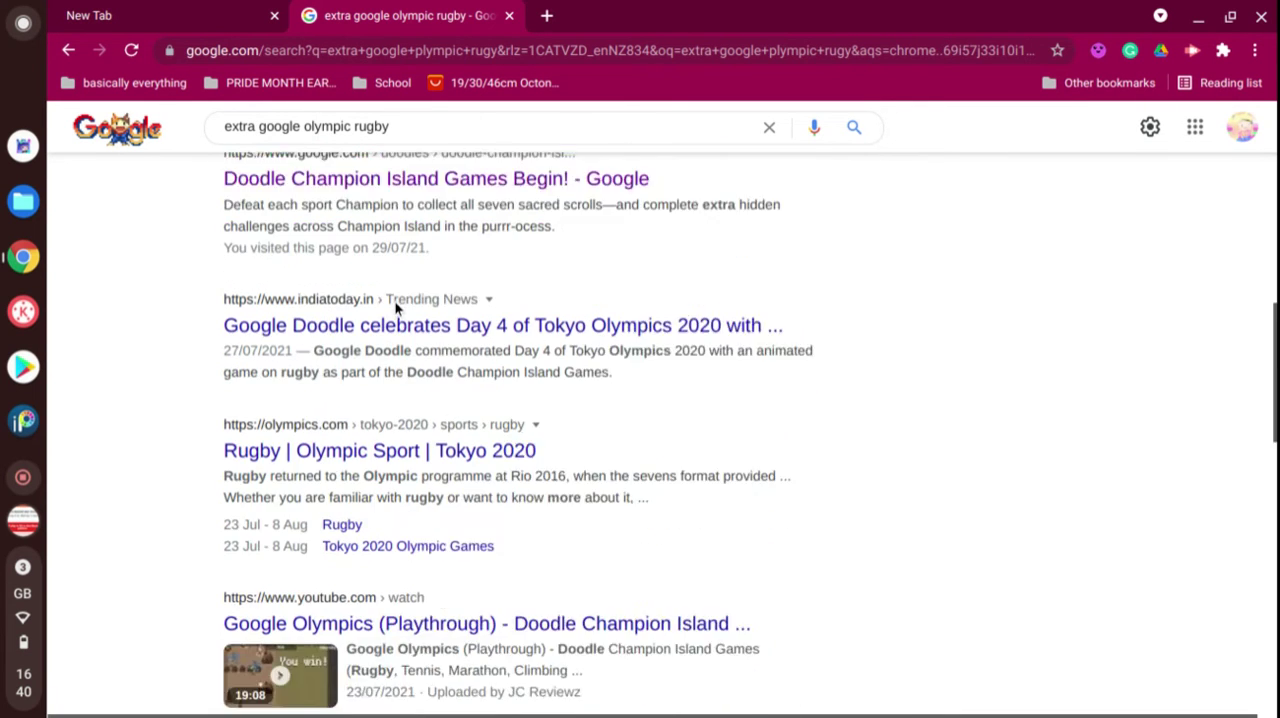
scroll(394, 300, "down", 2)
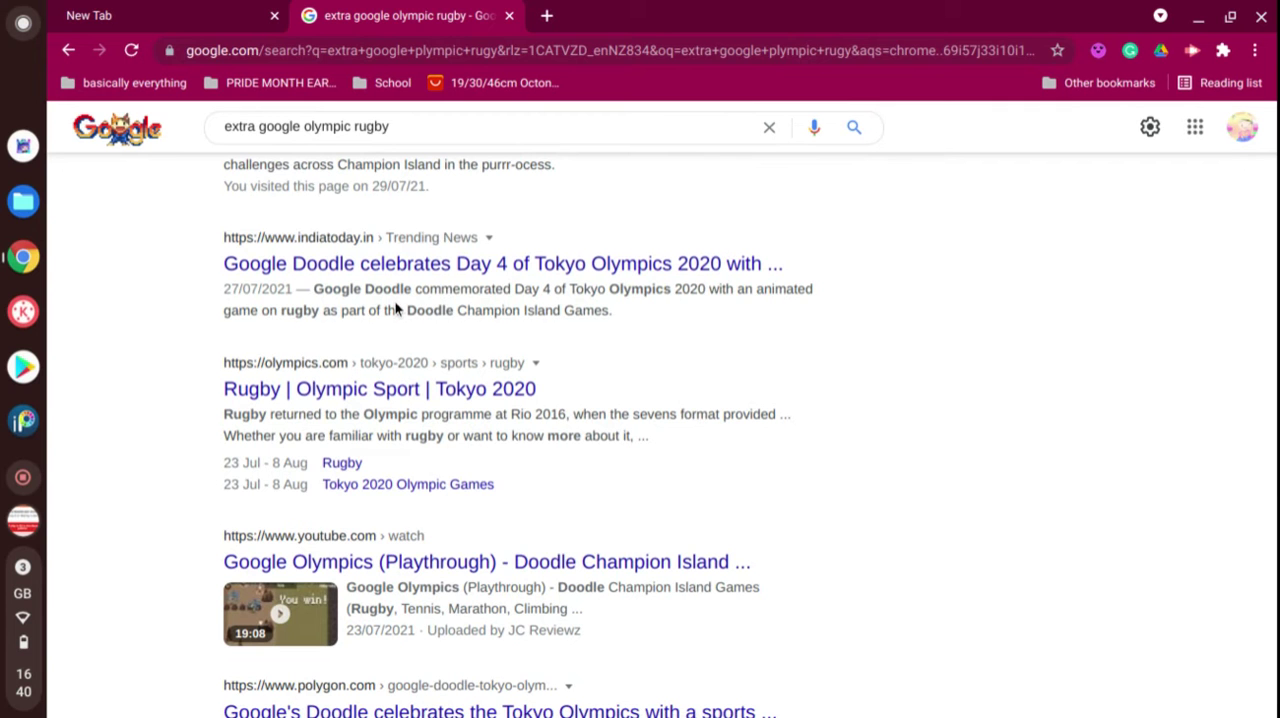
left_click(209, 8)
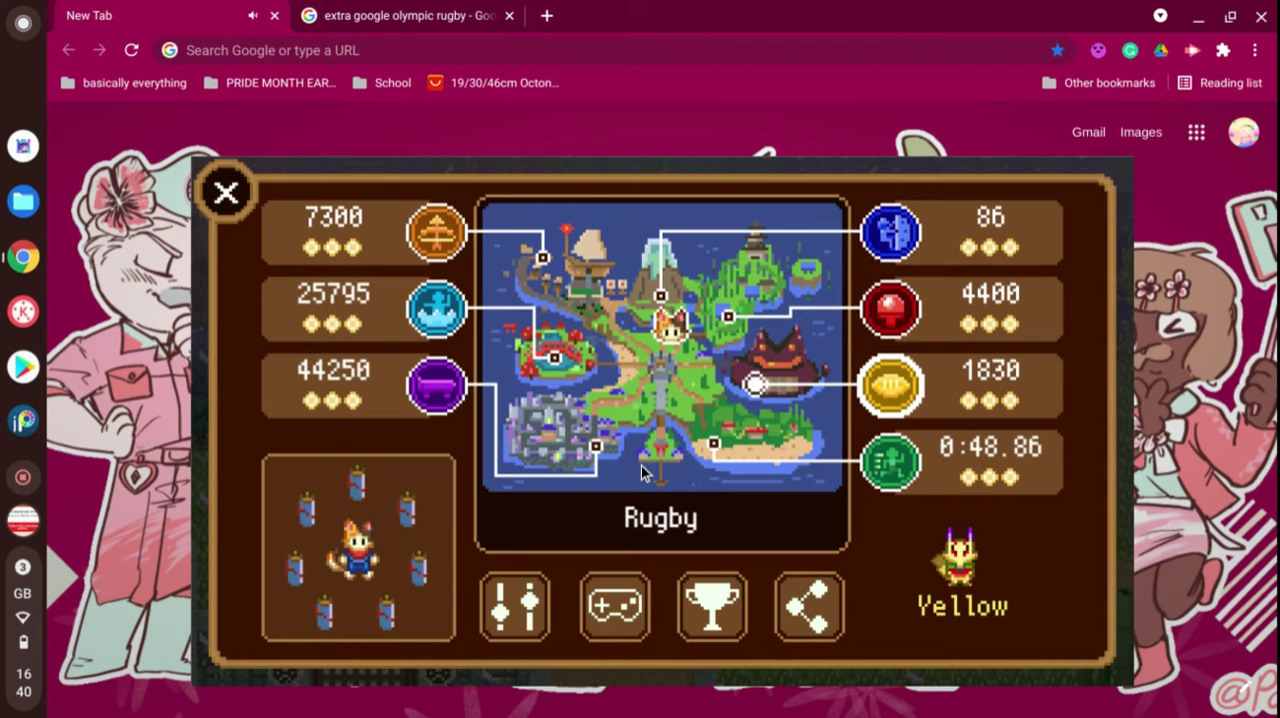
- Cycle the map highlight through Marathon, Skateboarding, Artistic swimming, Archery, Table tennis and Climbing
key("Right")
key("Right")
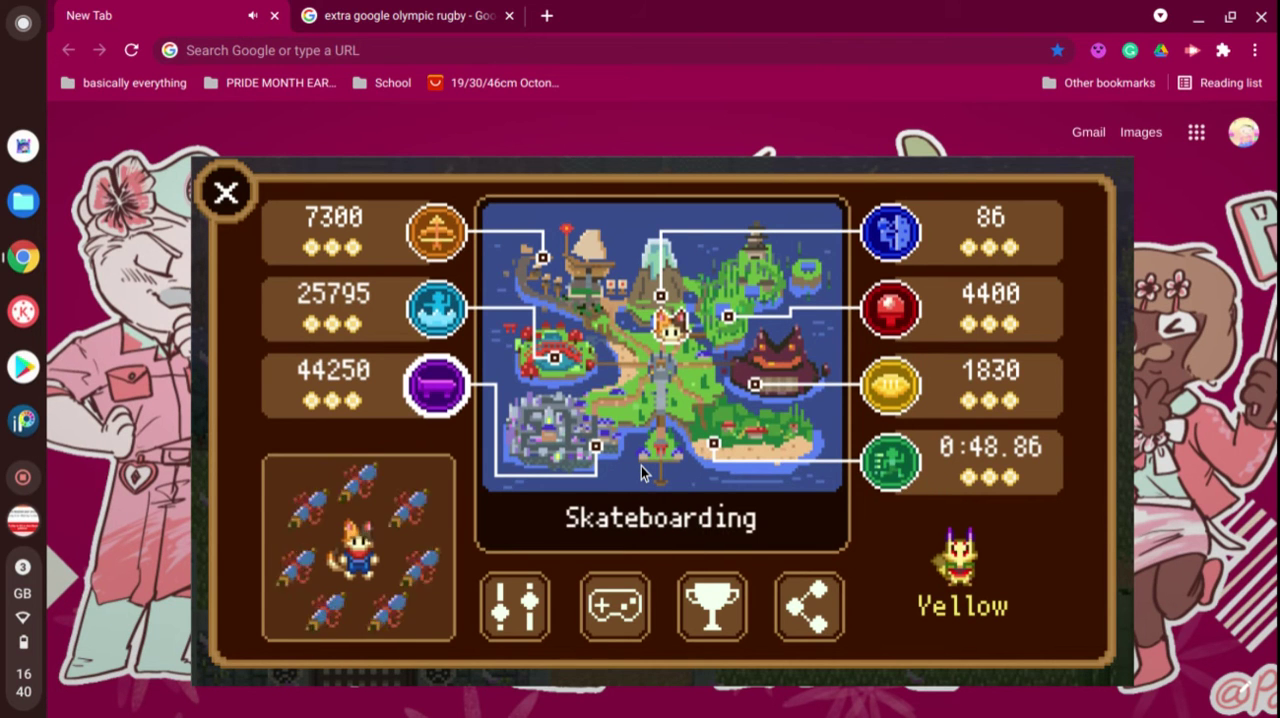
key("Right")
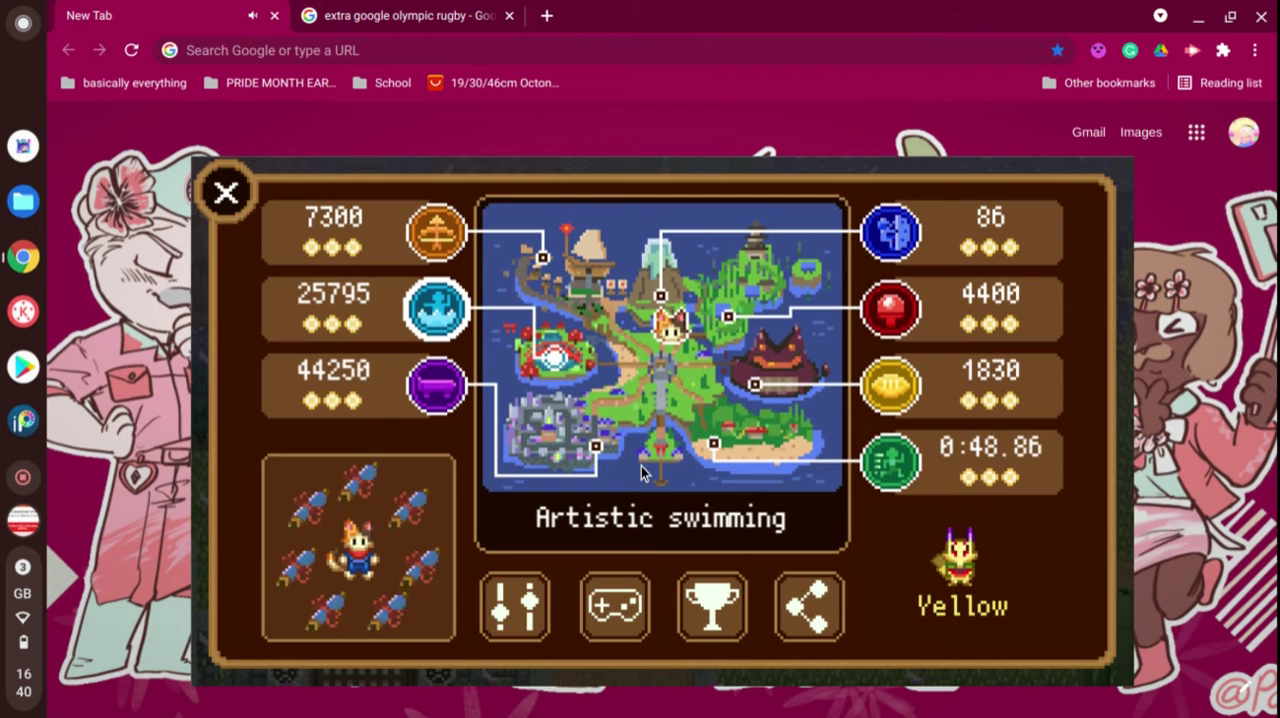
key("Right")
key("Left")
key("Down")
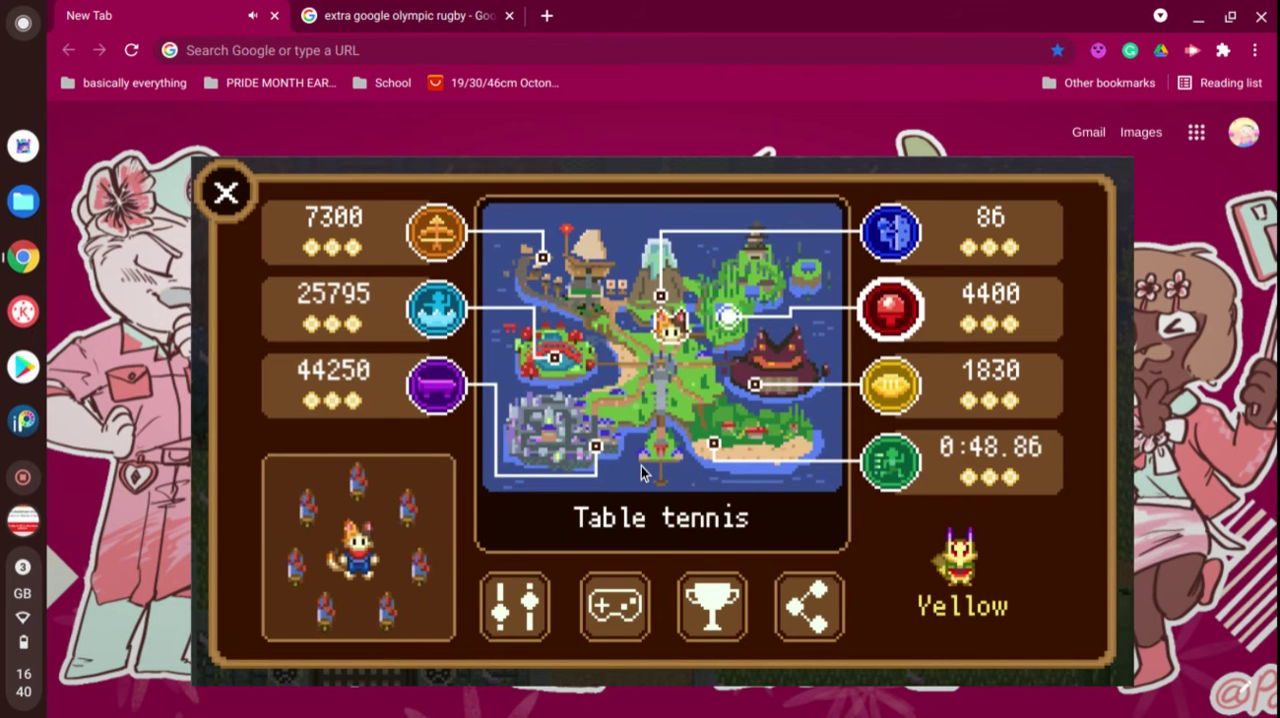
key("Down")
key("Down")
key("Down")
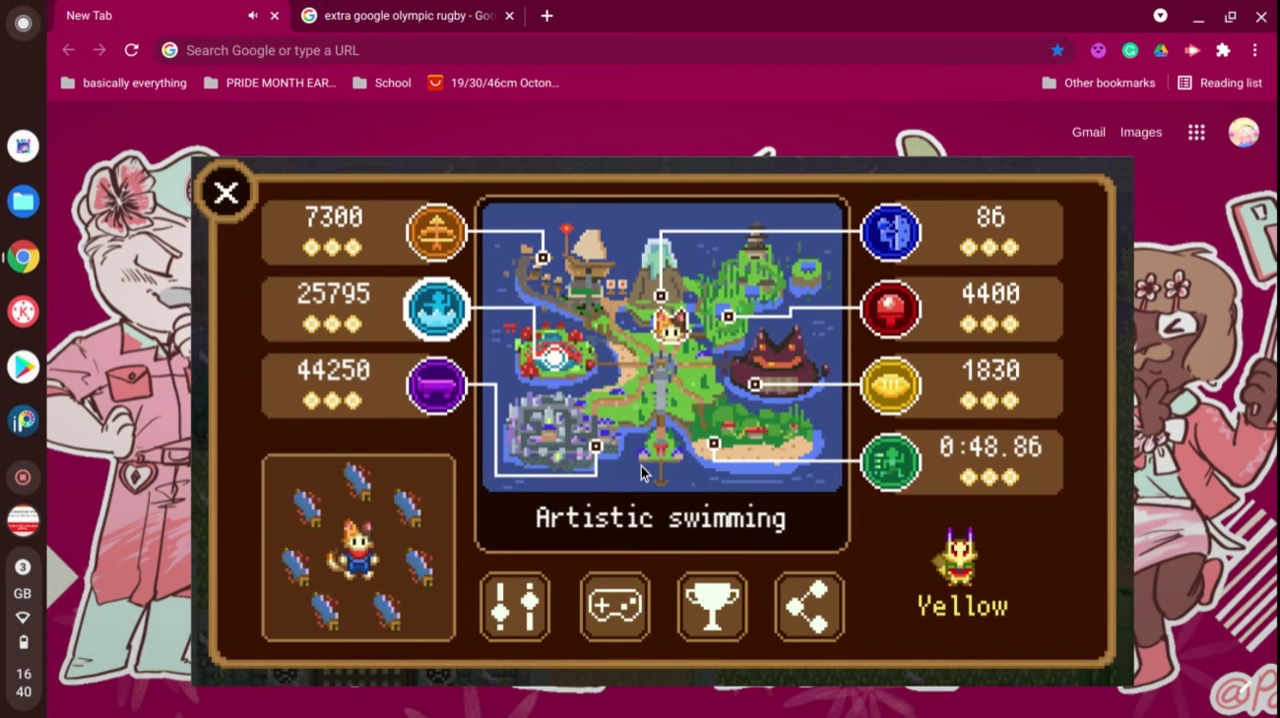
key("Up")
key("Right")
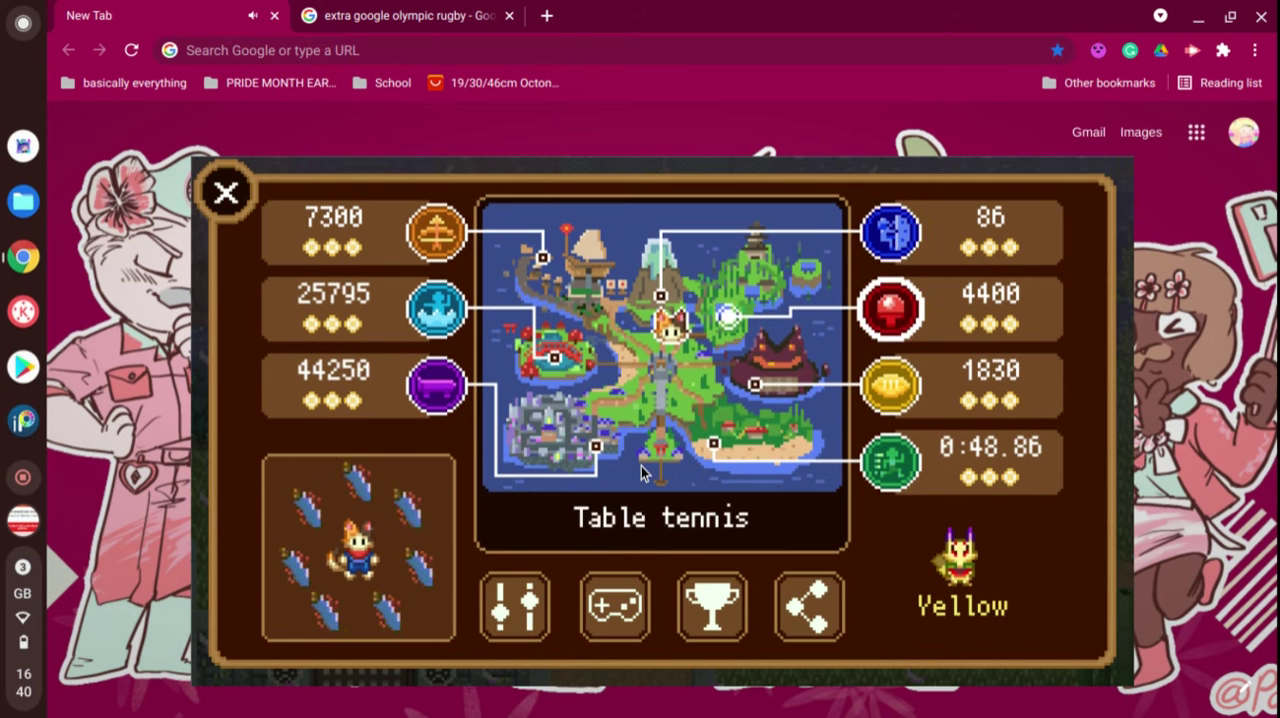
- Step through Rugby, Marathon, Skateboarding and the other sports again, then close the map
key("Down")
key("Right")
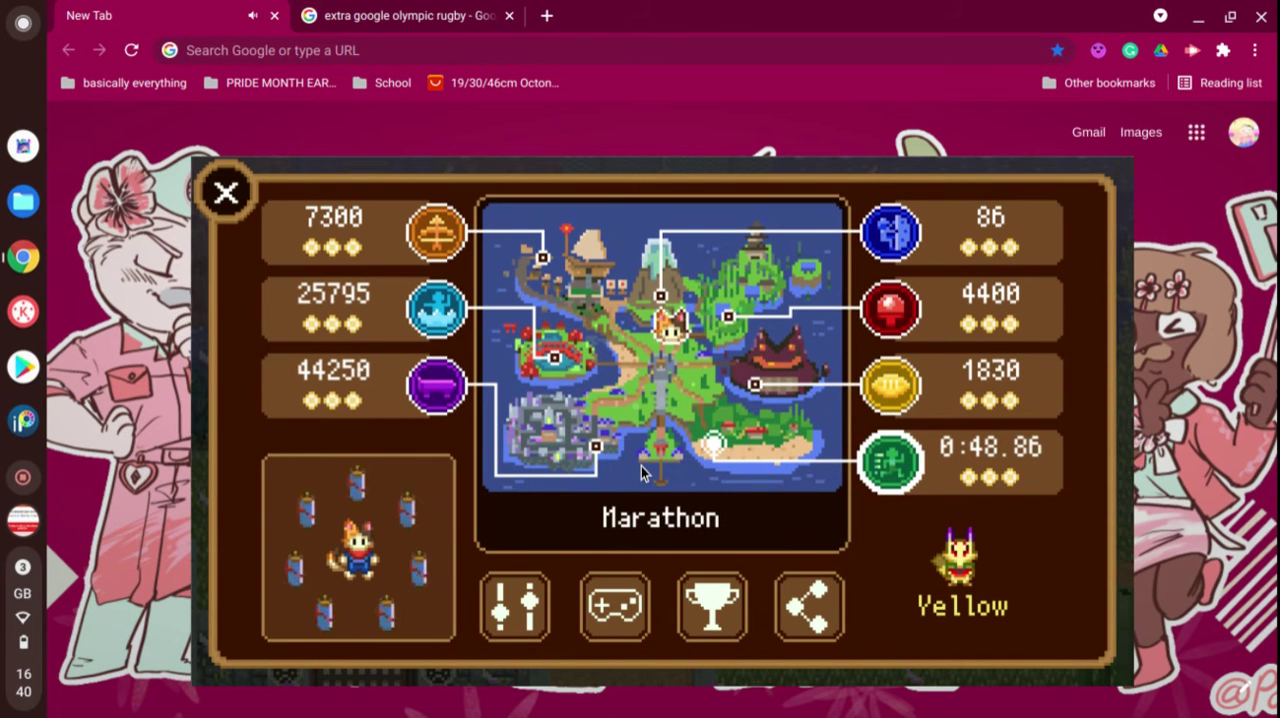
key("Left")
key("Left")
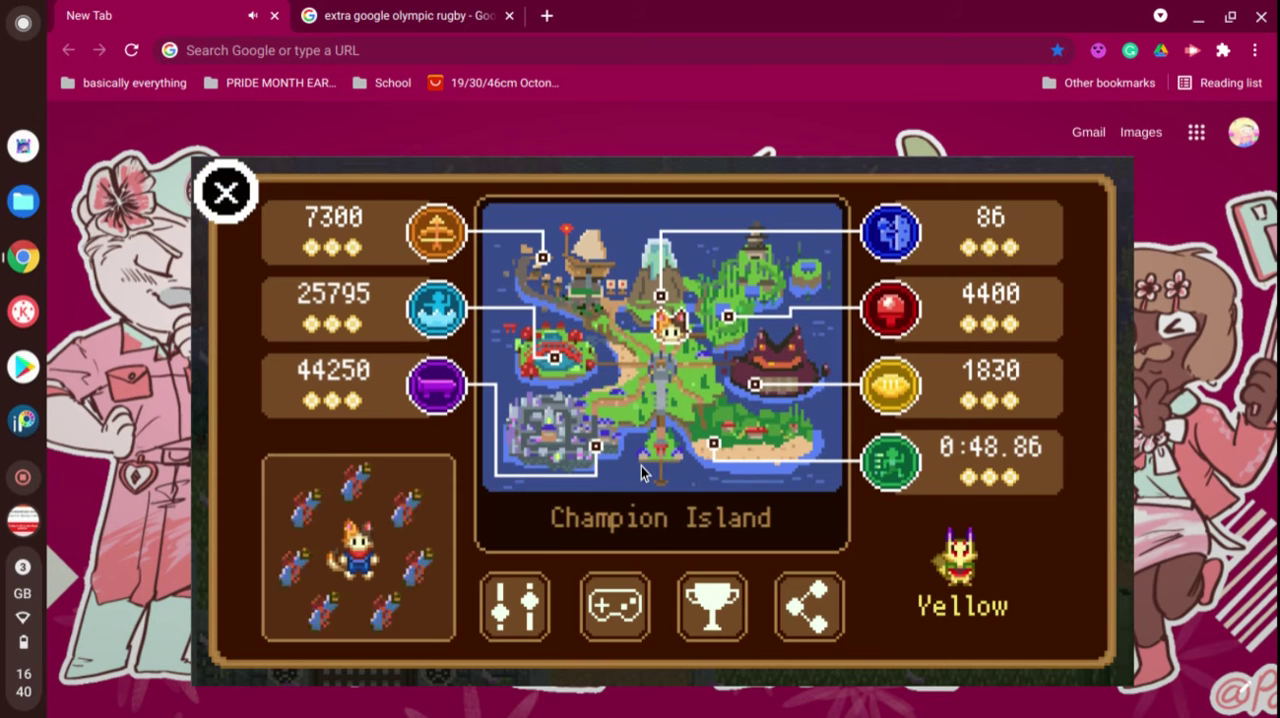
key("Right")
key("Right")
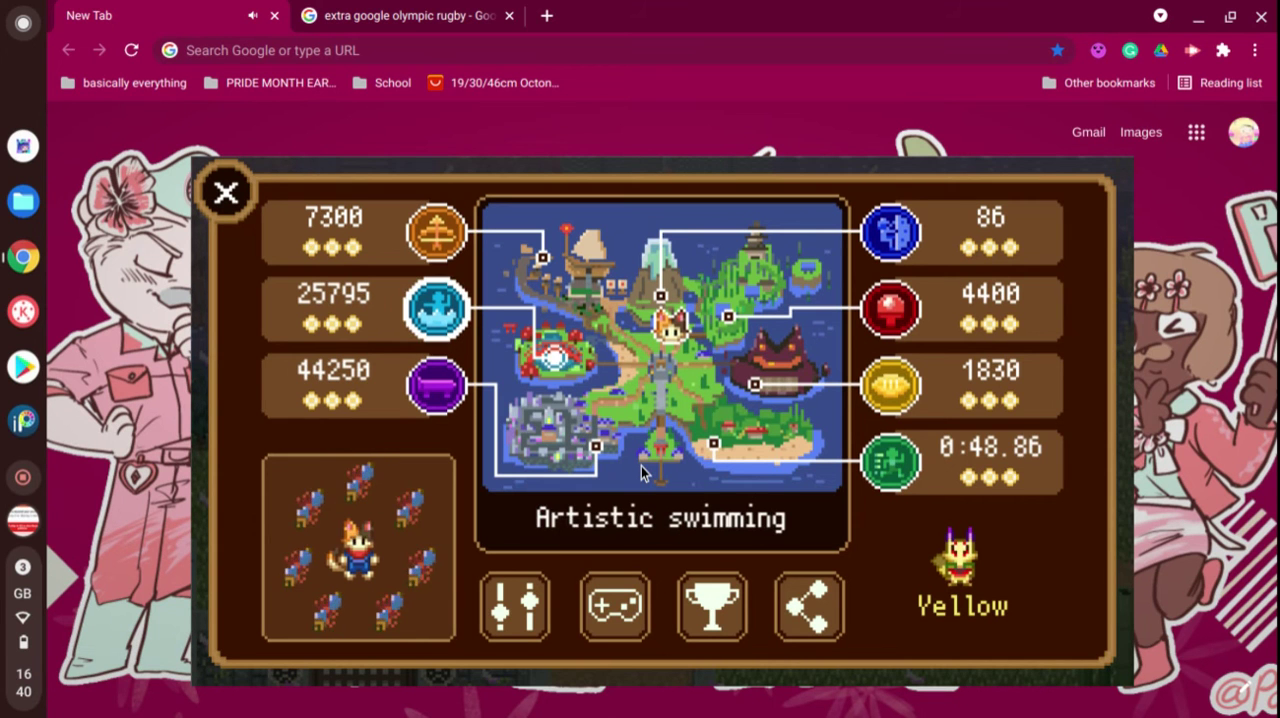
key("Left")
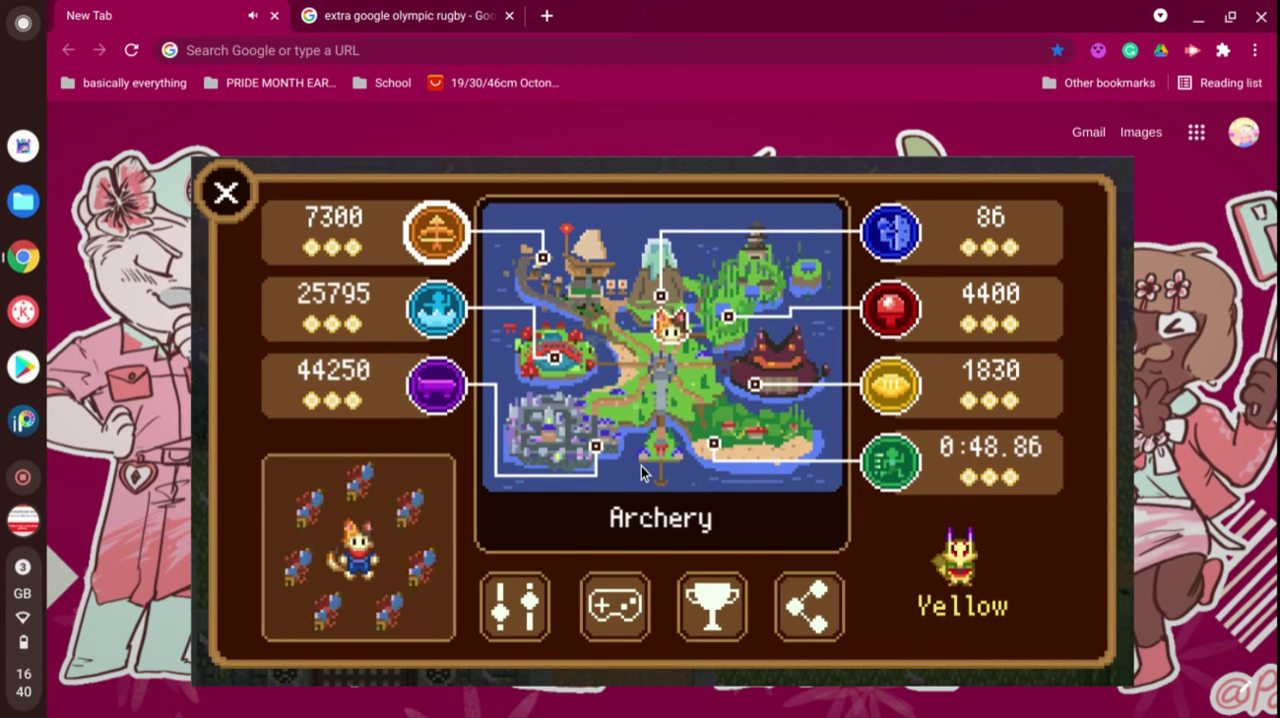
key("Right")
key("Right")
key("Down")
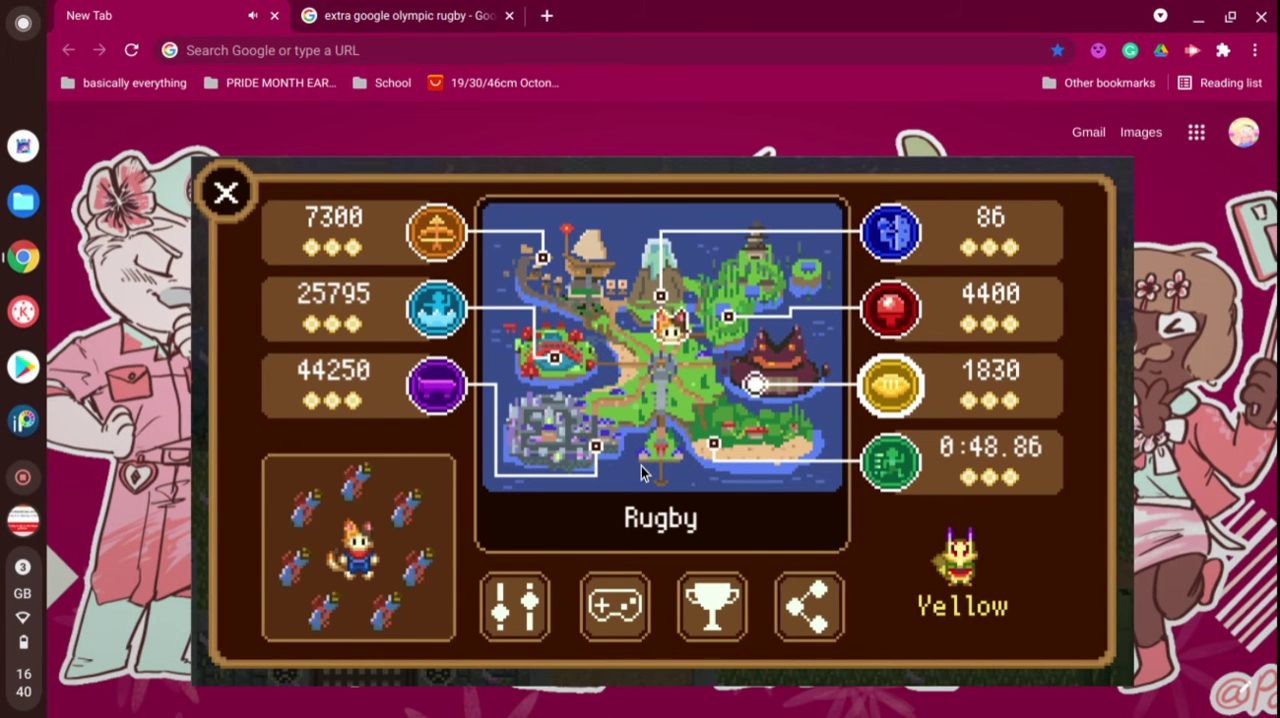
key("Right")
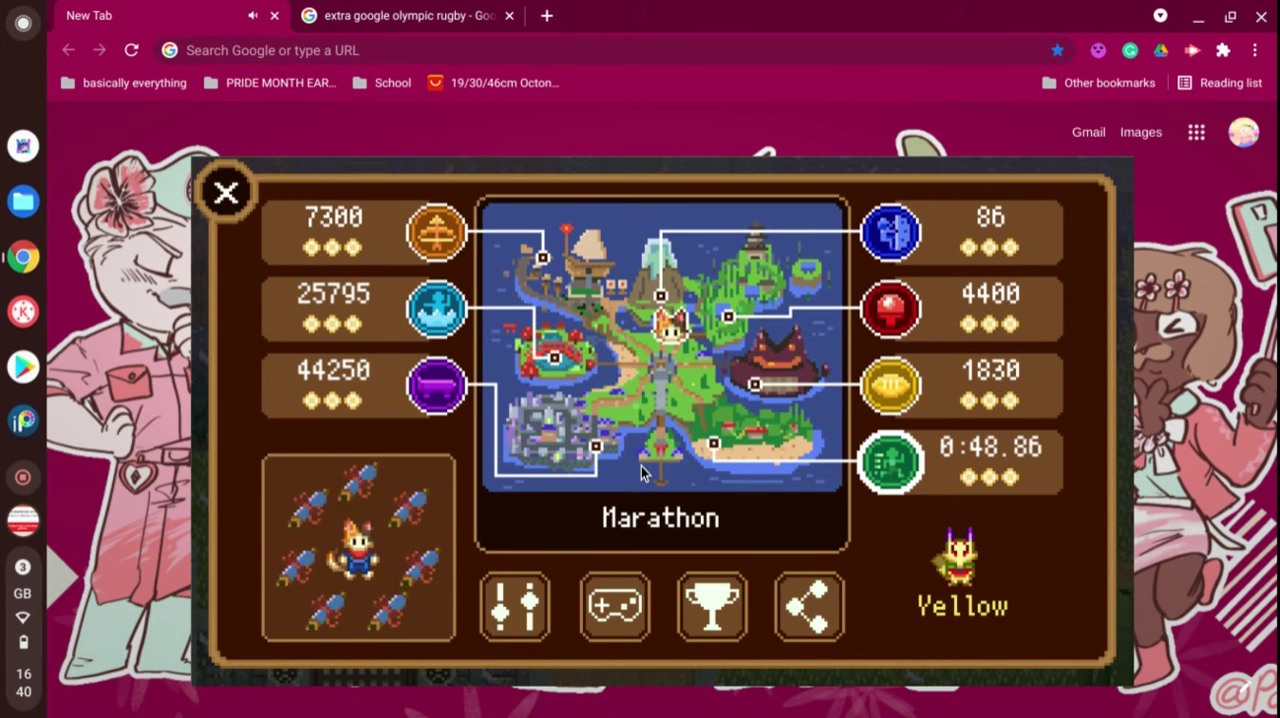
key("Right")
key("Right")
key("Right")
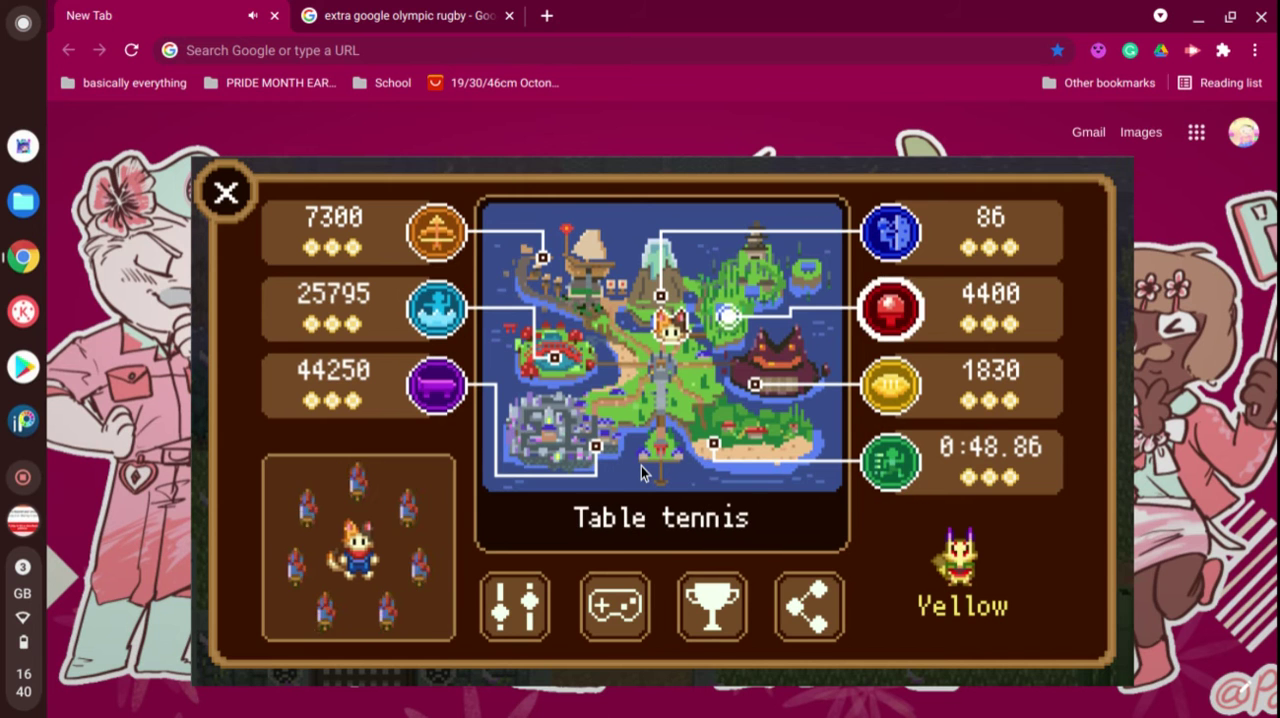
key("Right")
key("Left")
key("Left")
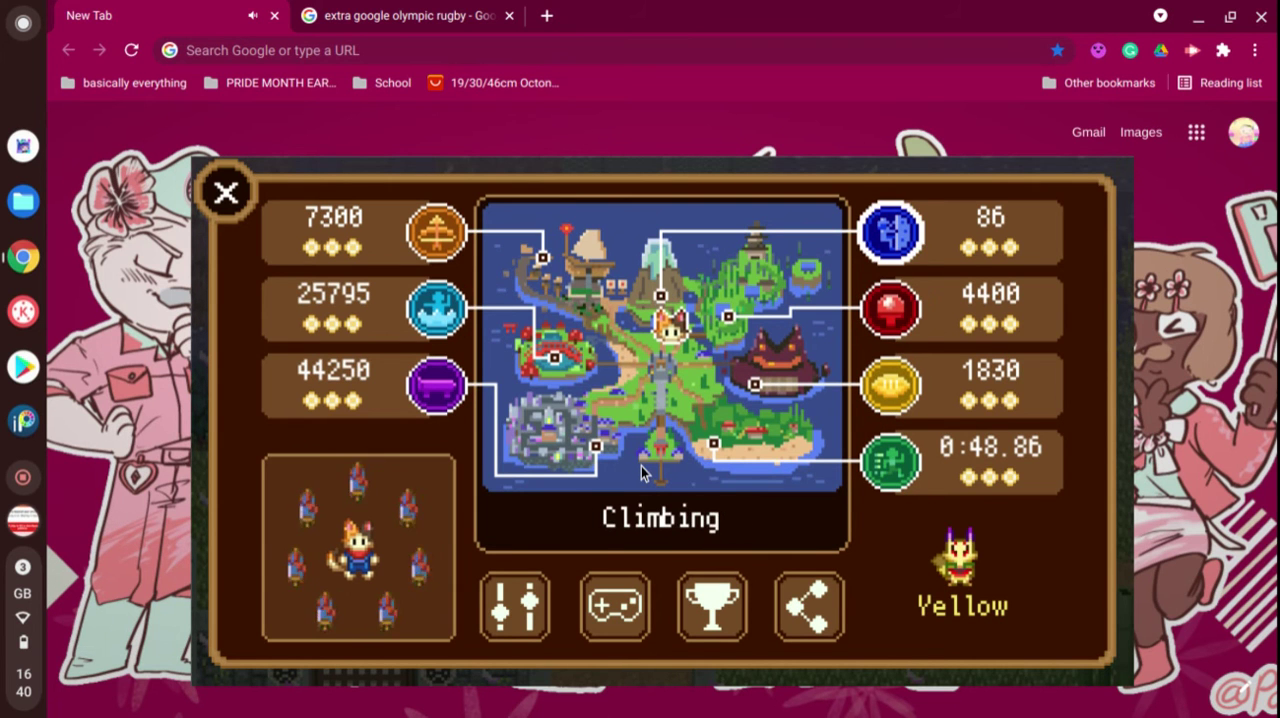
key("Left")
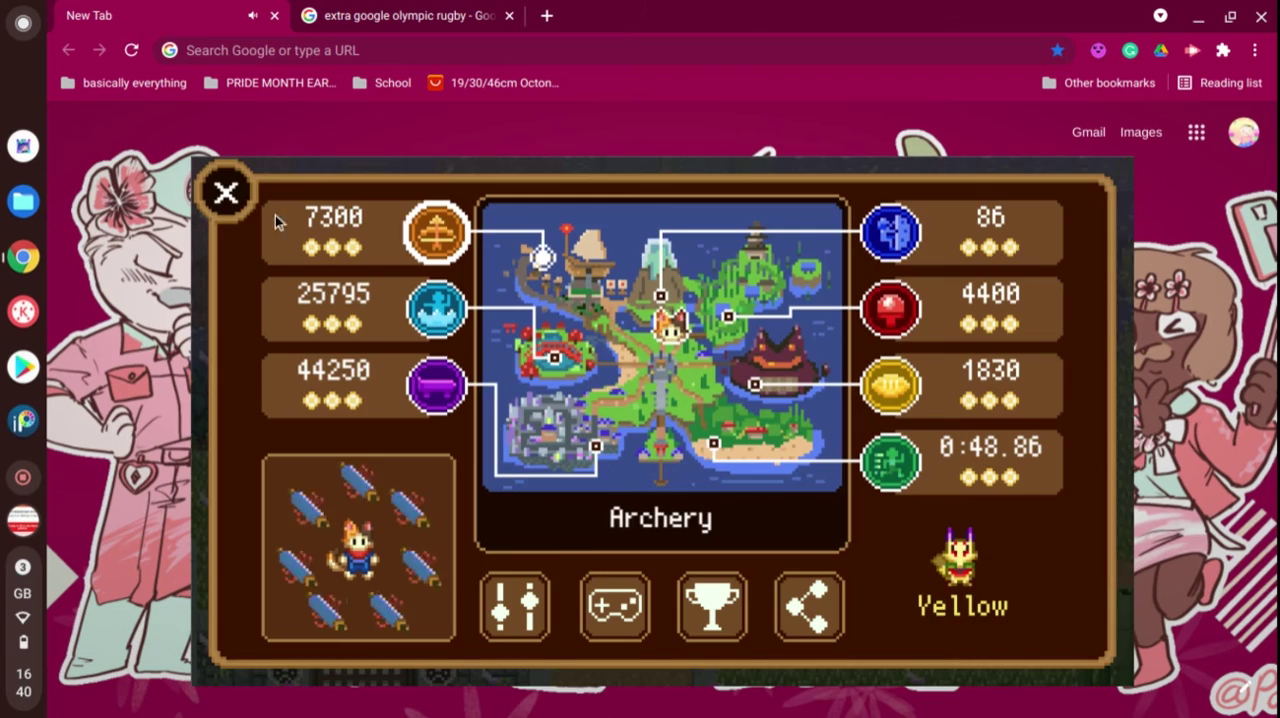
left_click(228, 192)
- Walk Lucky down the courtyard toward the stairs, then back up the central stone path
key("Down")
key("Down")
key("Down")
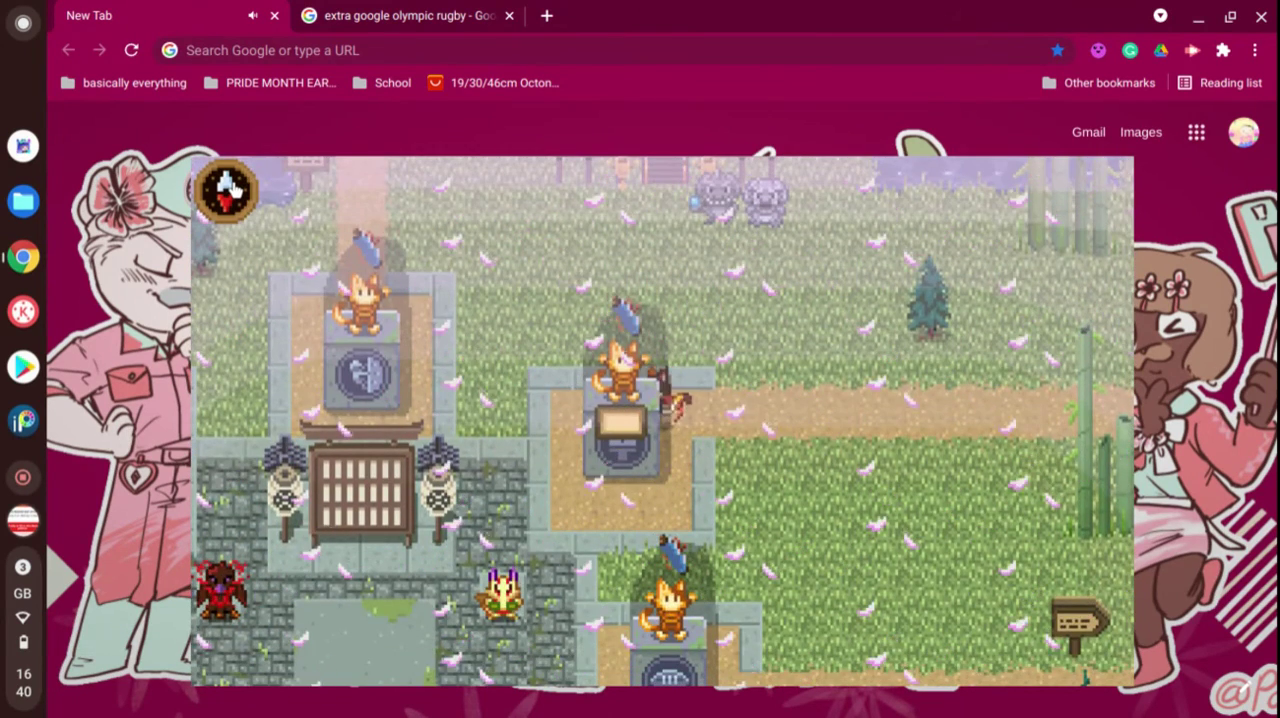
key("Down")
key("Down")
key("Down")
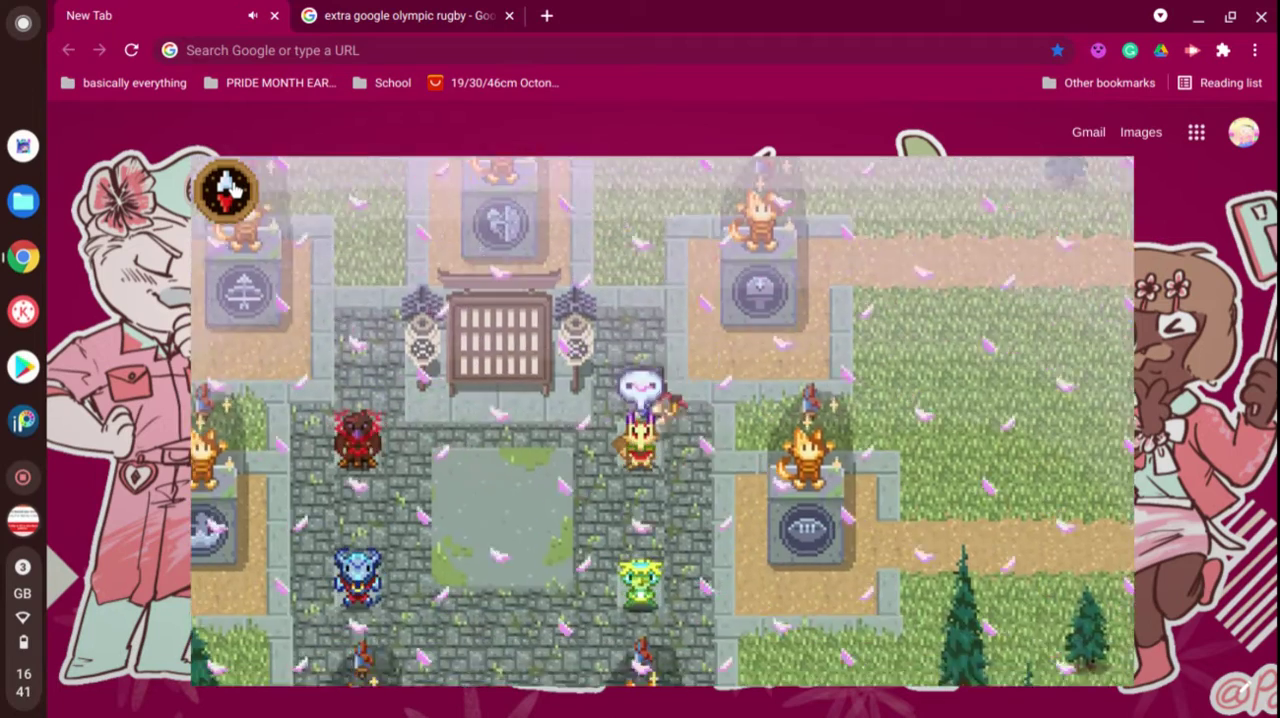
key("Down")
key("Down")
key("Down")
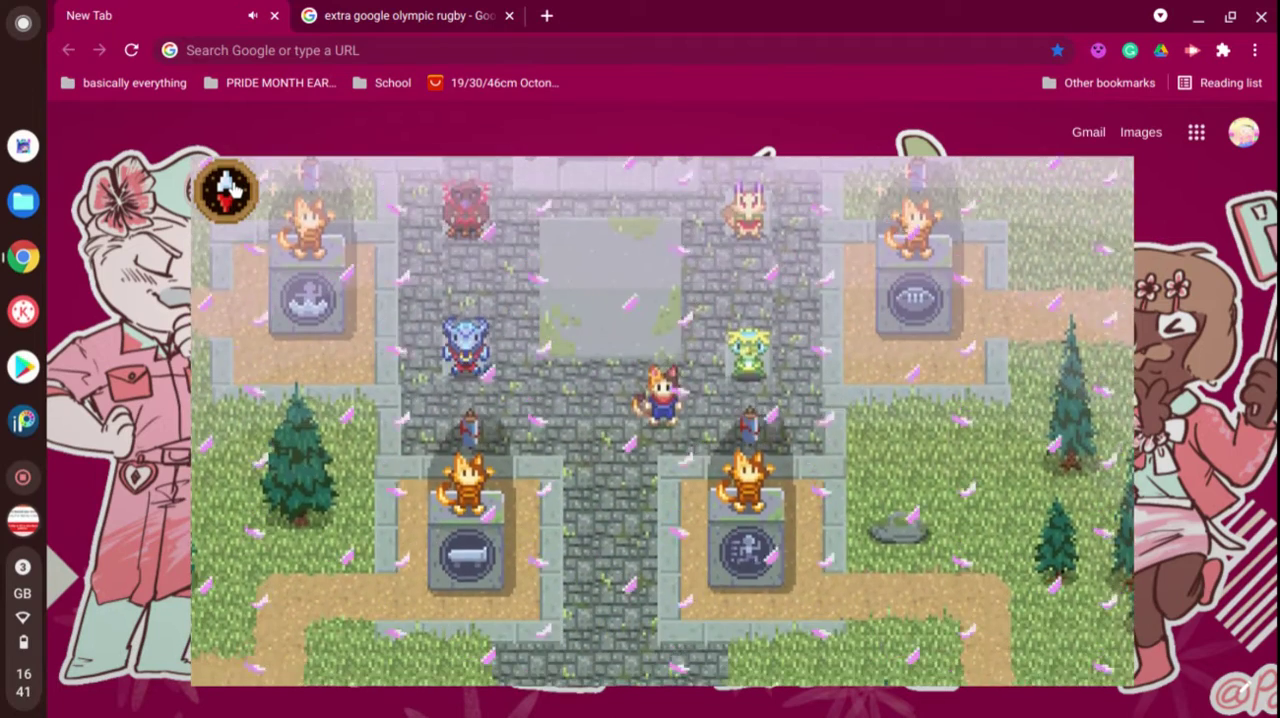
key("Down")
key("Down")
key("Down")
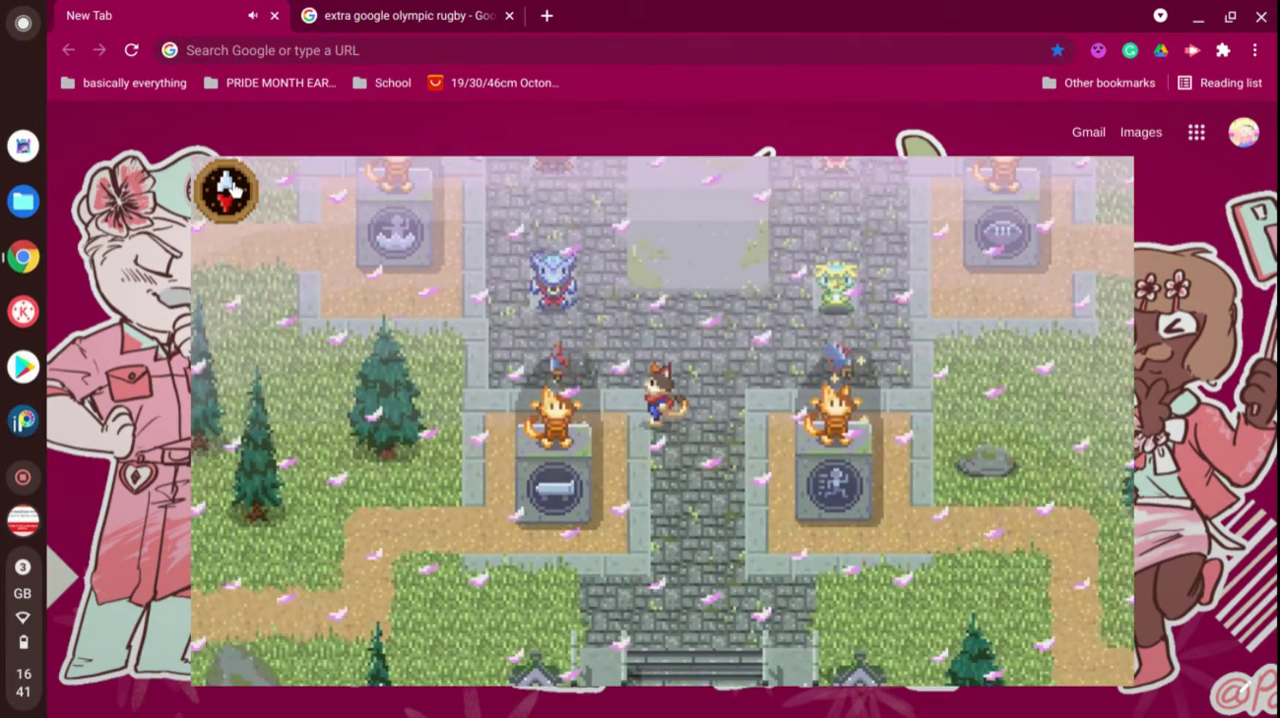
key("Left")
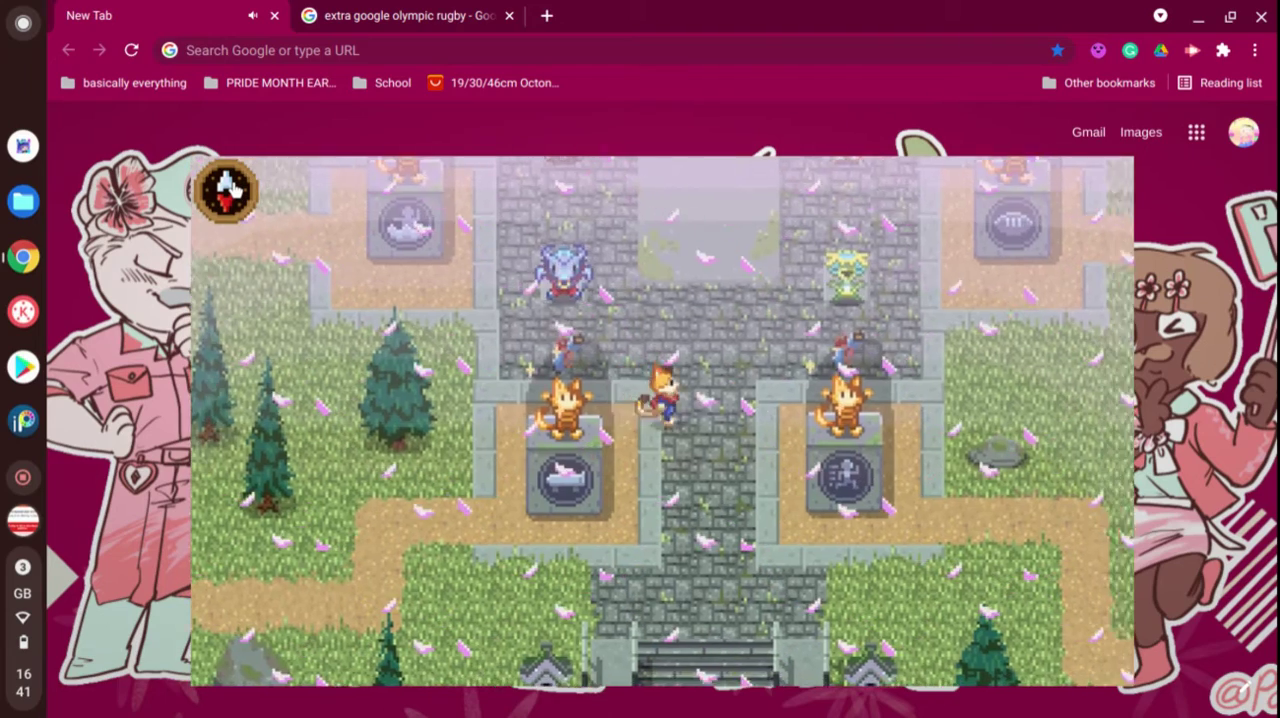
key("Up")
key("Up")
key("Left")
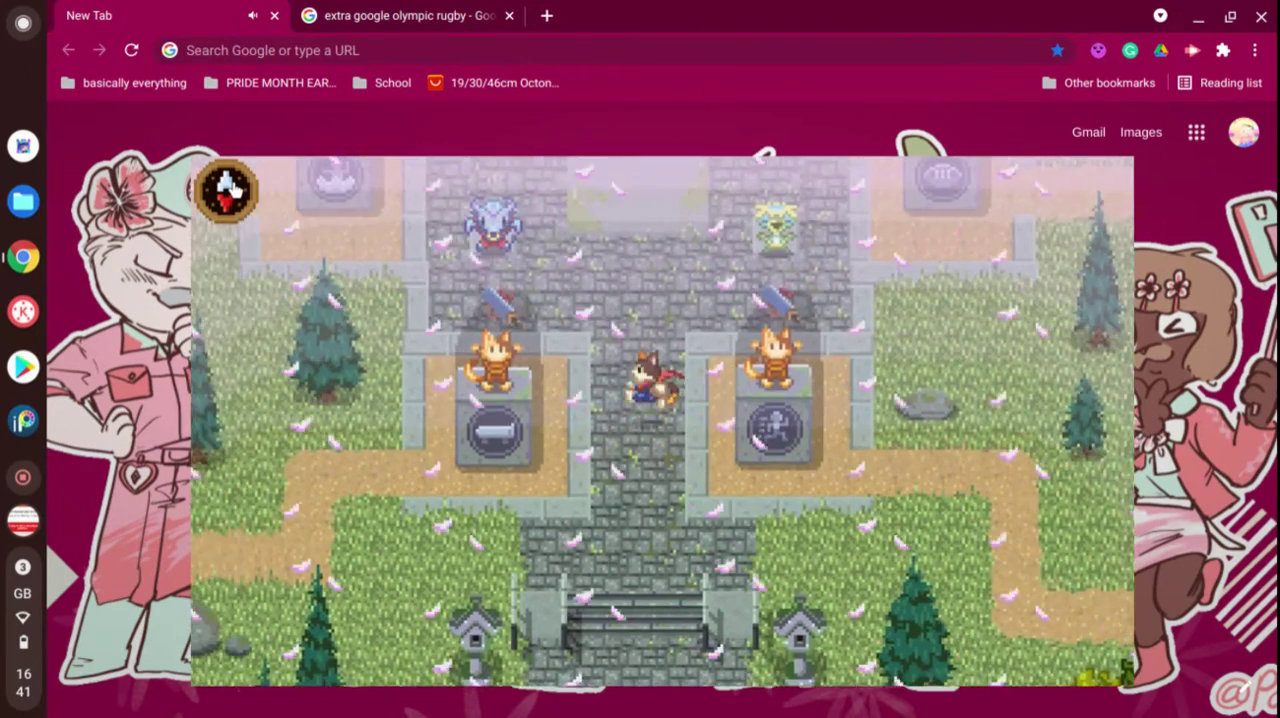
key("Right")
key("Right")
key("Up")
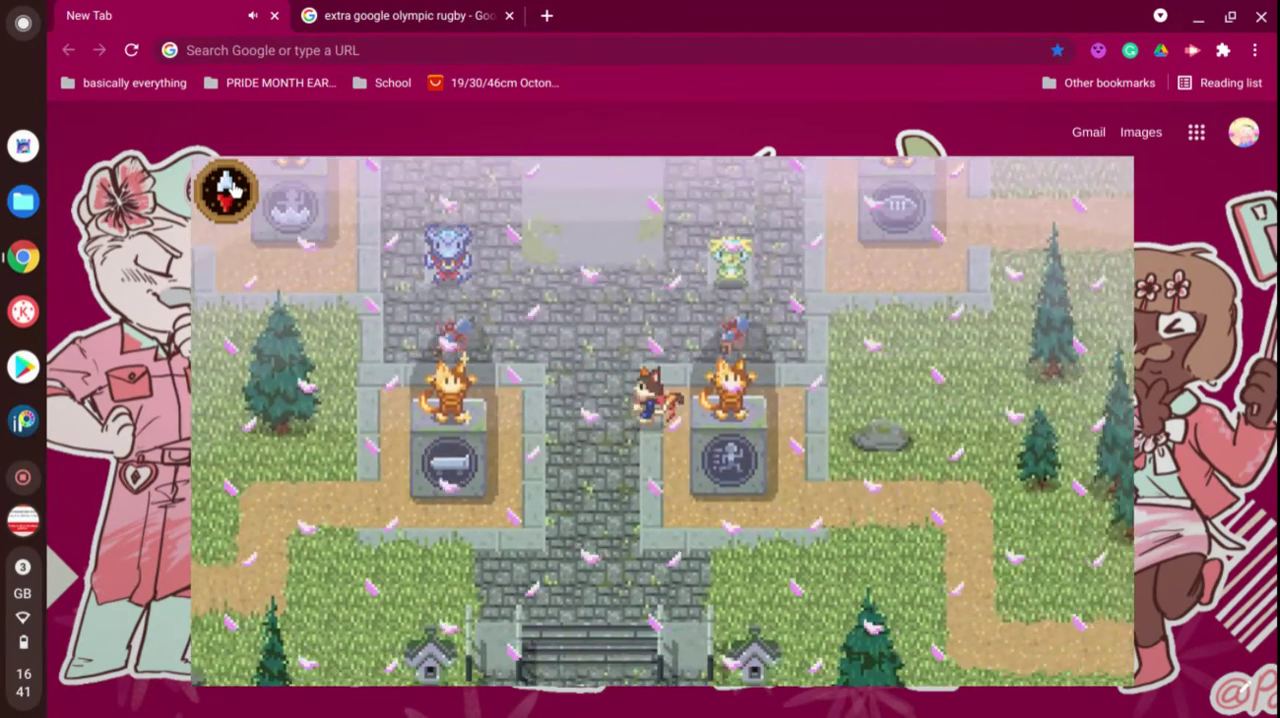
key("Left")
key("Up")
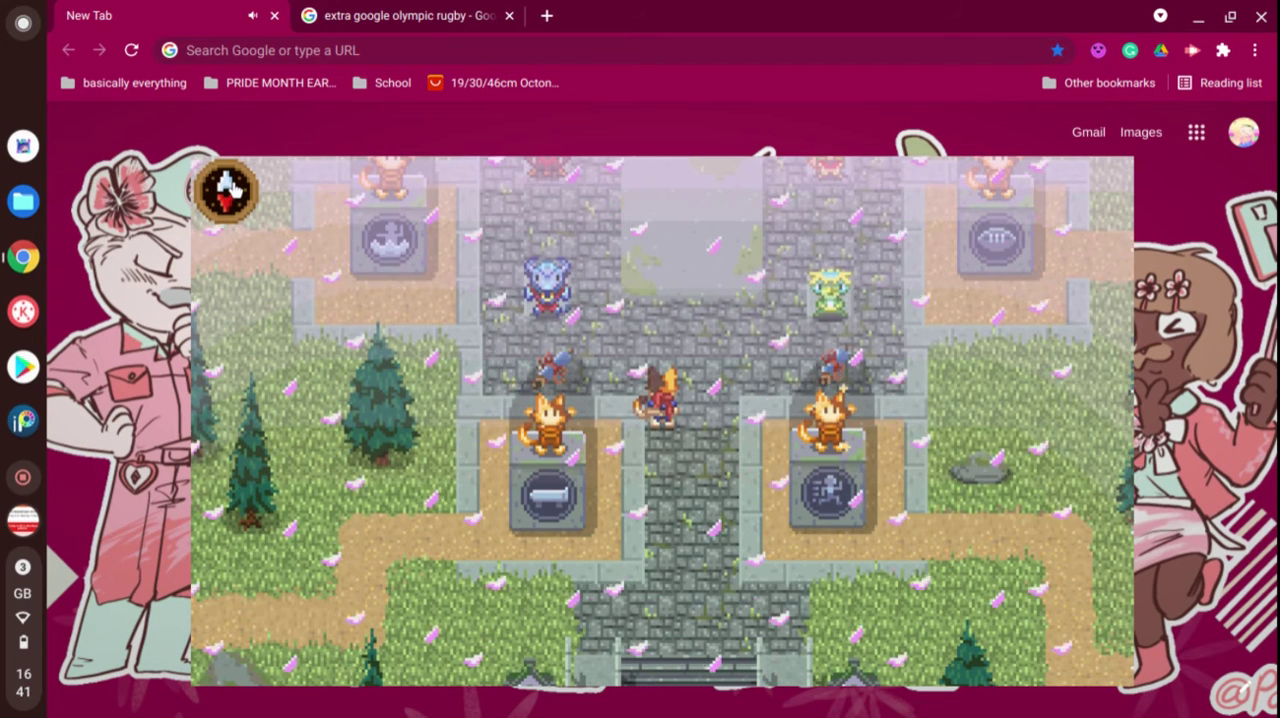
- Walk Lucky along the courtyard's centre path, stepping down and back up
key("Down")
key("Left")
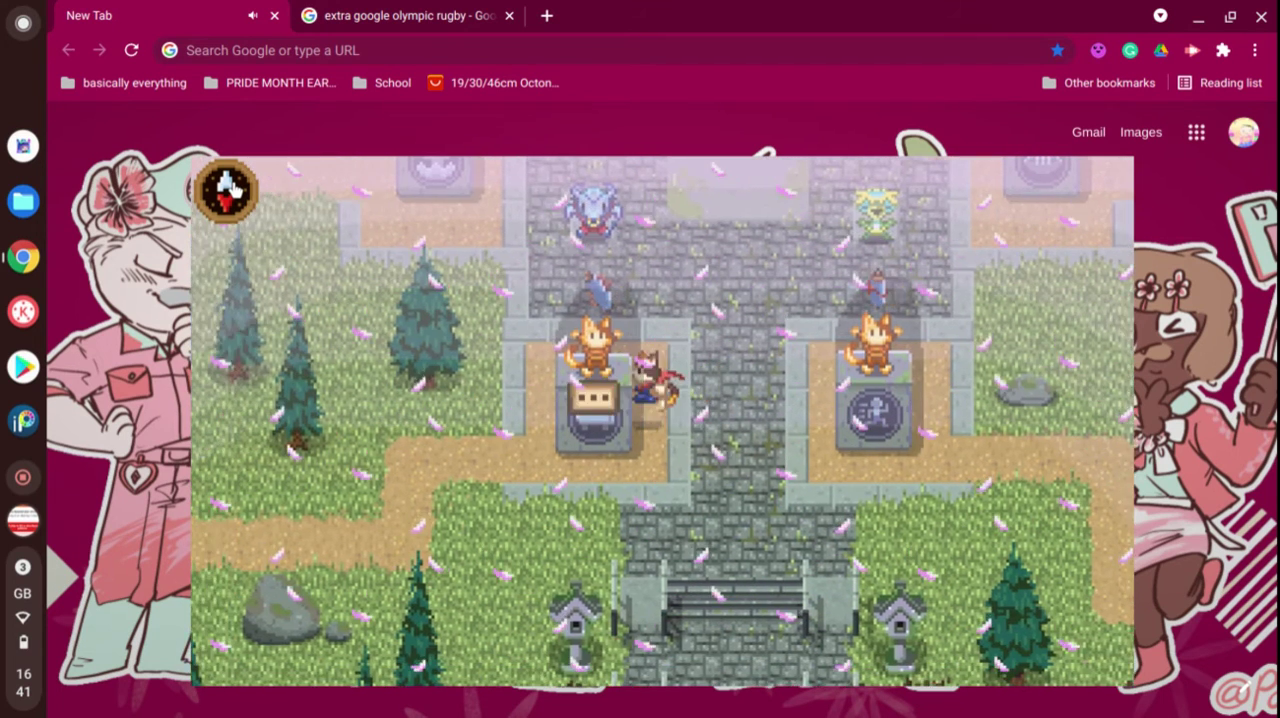
key("Right")
key("Up")
key("Up")
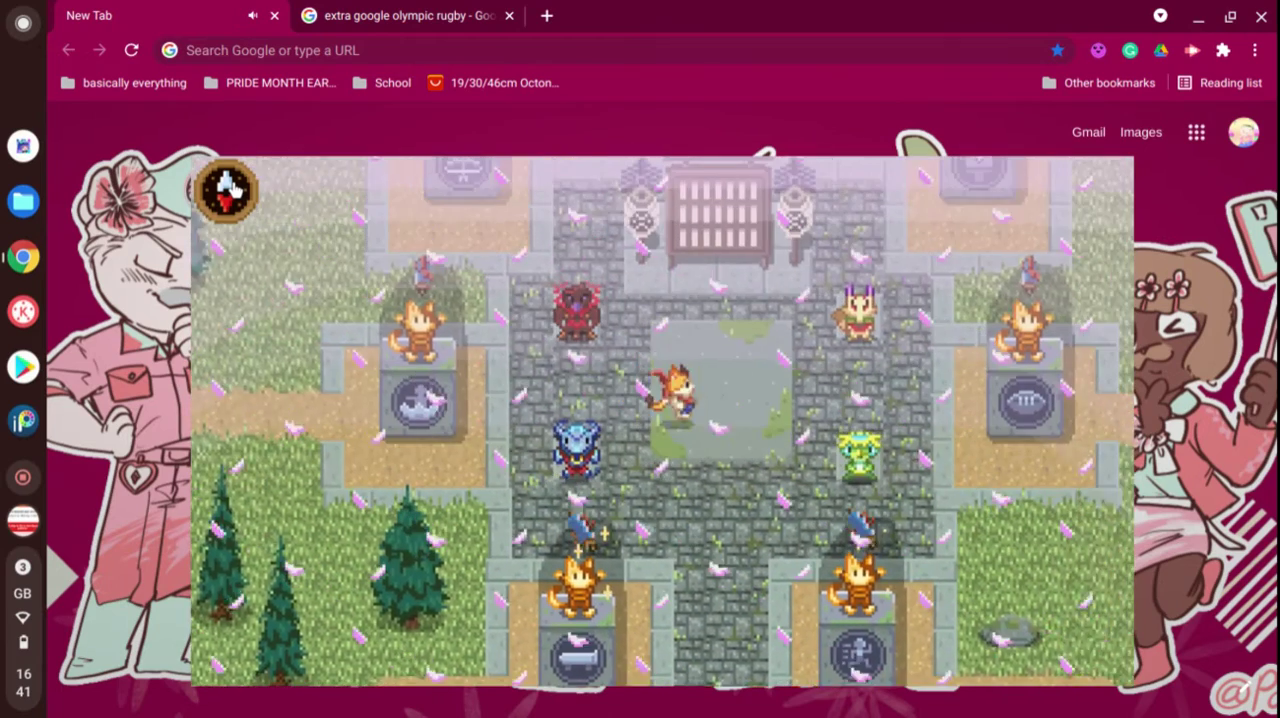
key("Up")
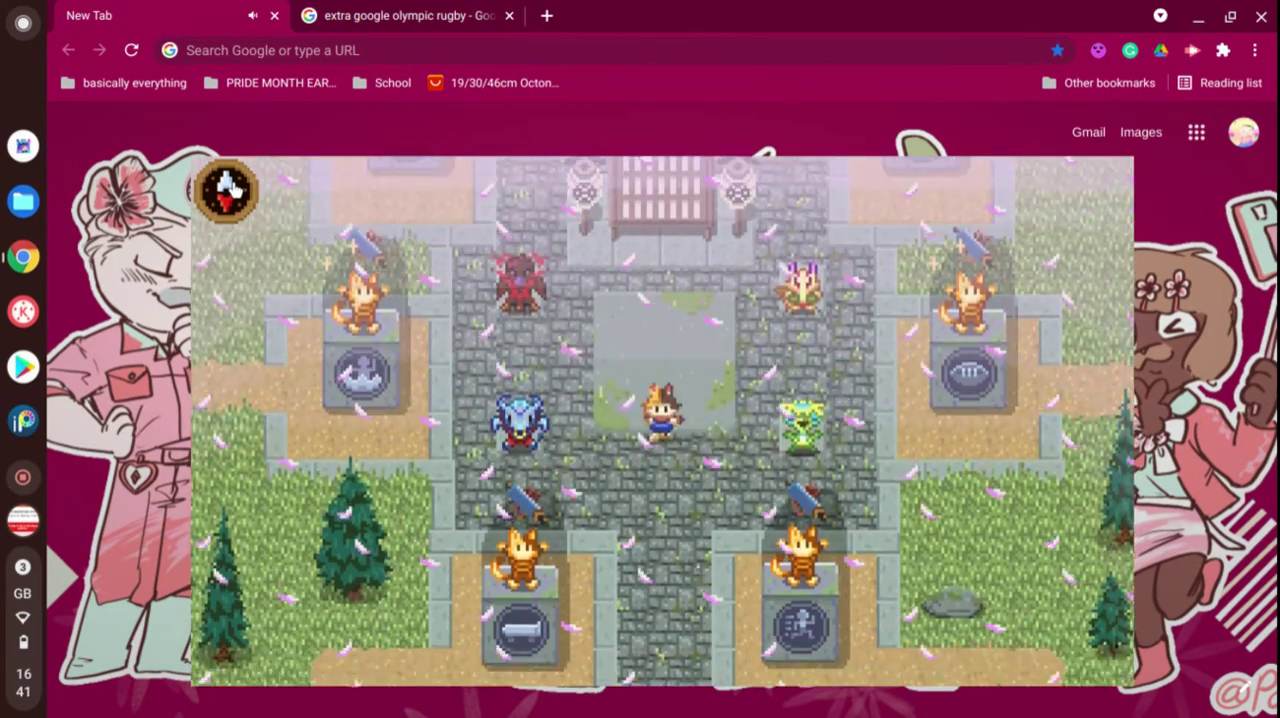
key("Down")
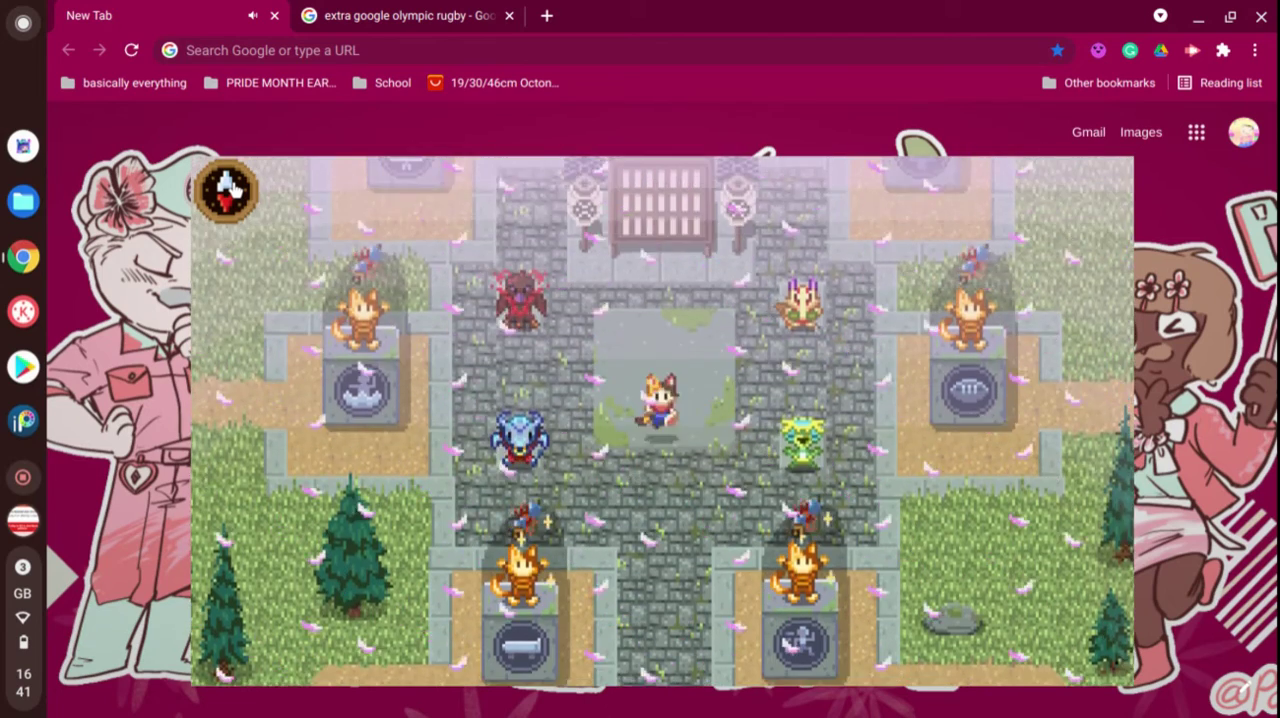
key("Down")
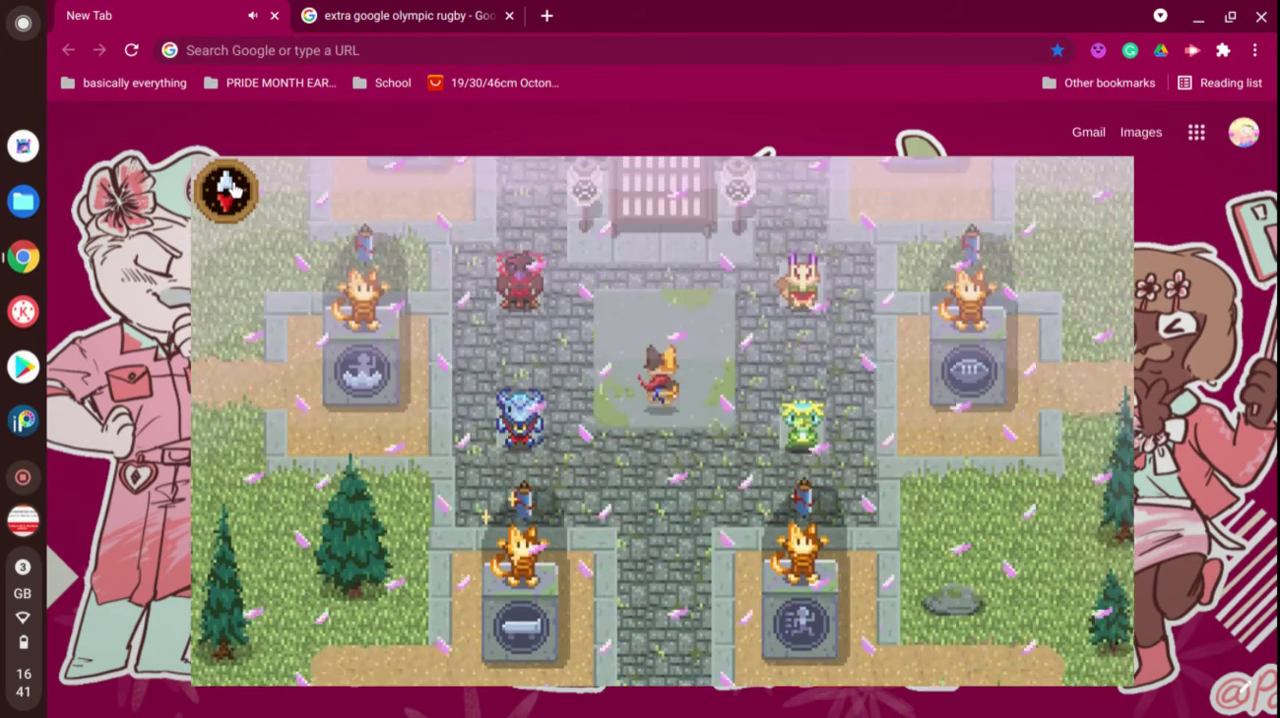
key("Up")
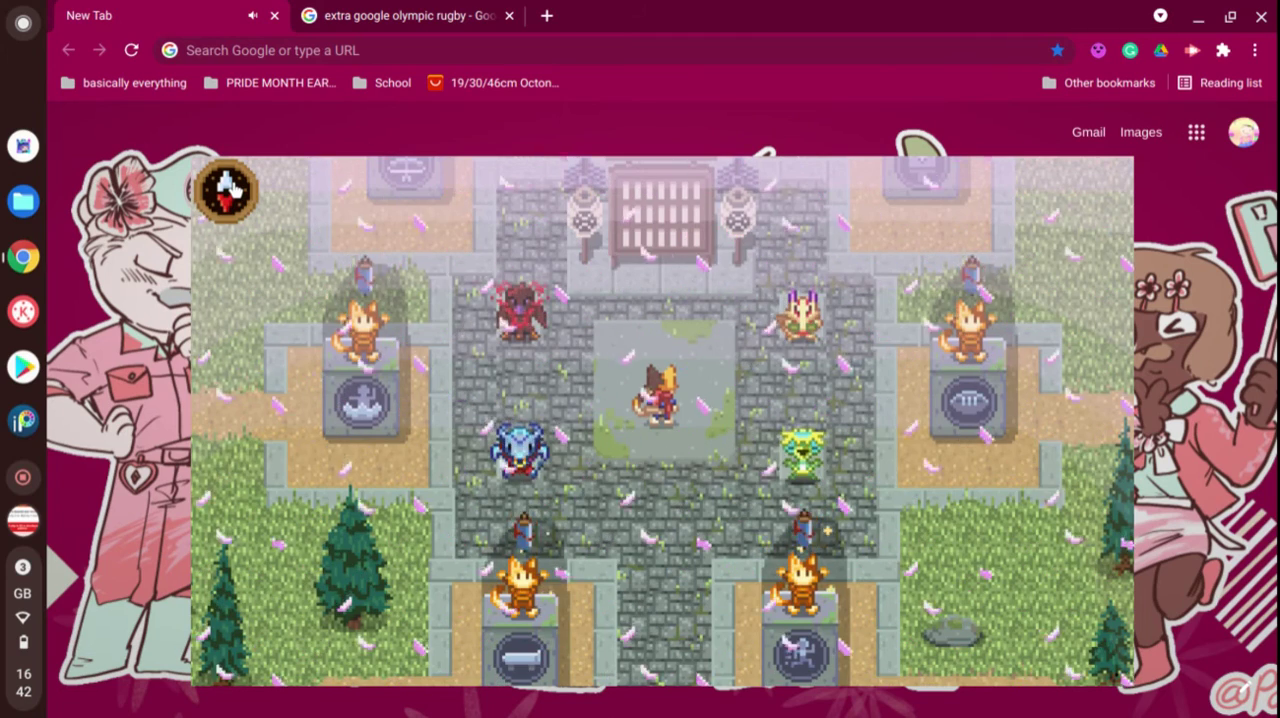
- Walk past the gate and red character, then south-west to the western cat statue
key("Down")
key("Down")
key("Down")
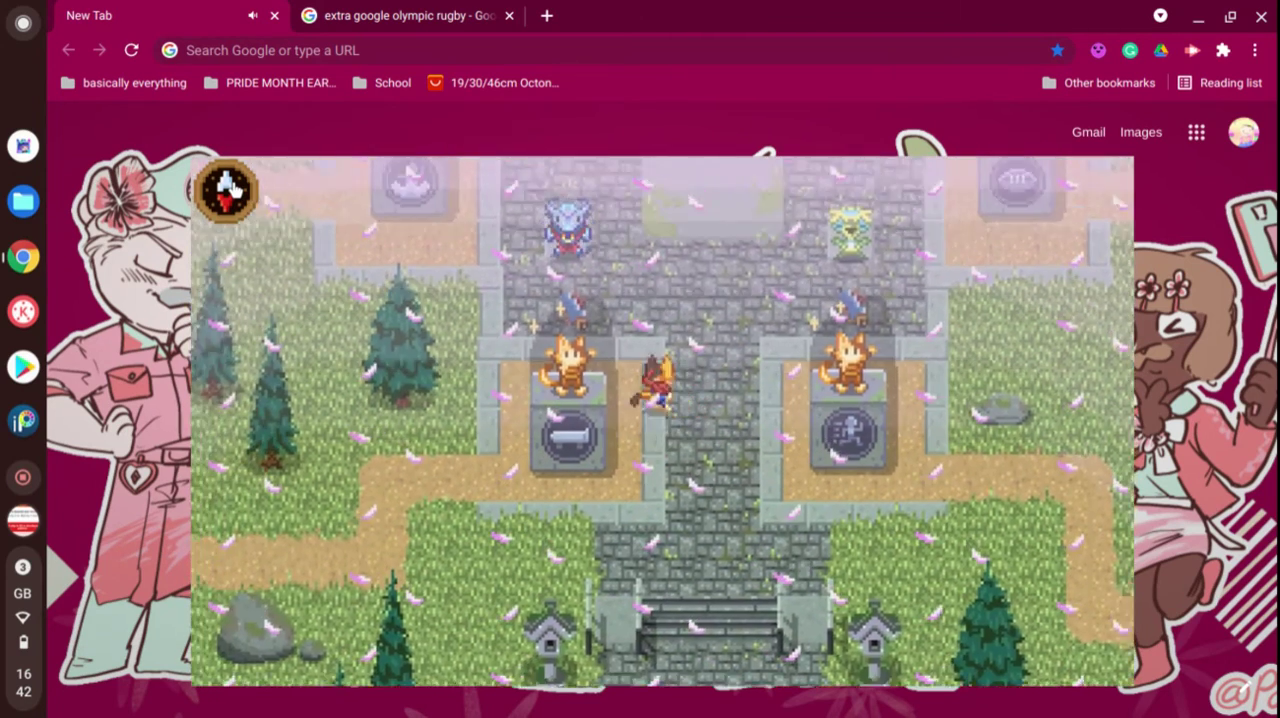
key("Up")
key("Up")
key("Up")
key("Up")
key("Right")
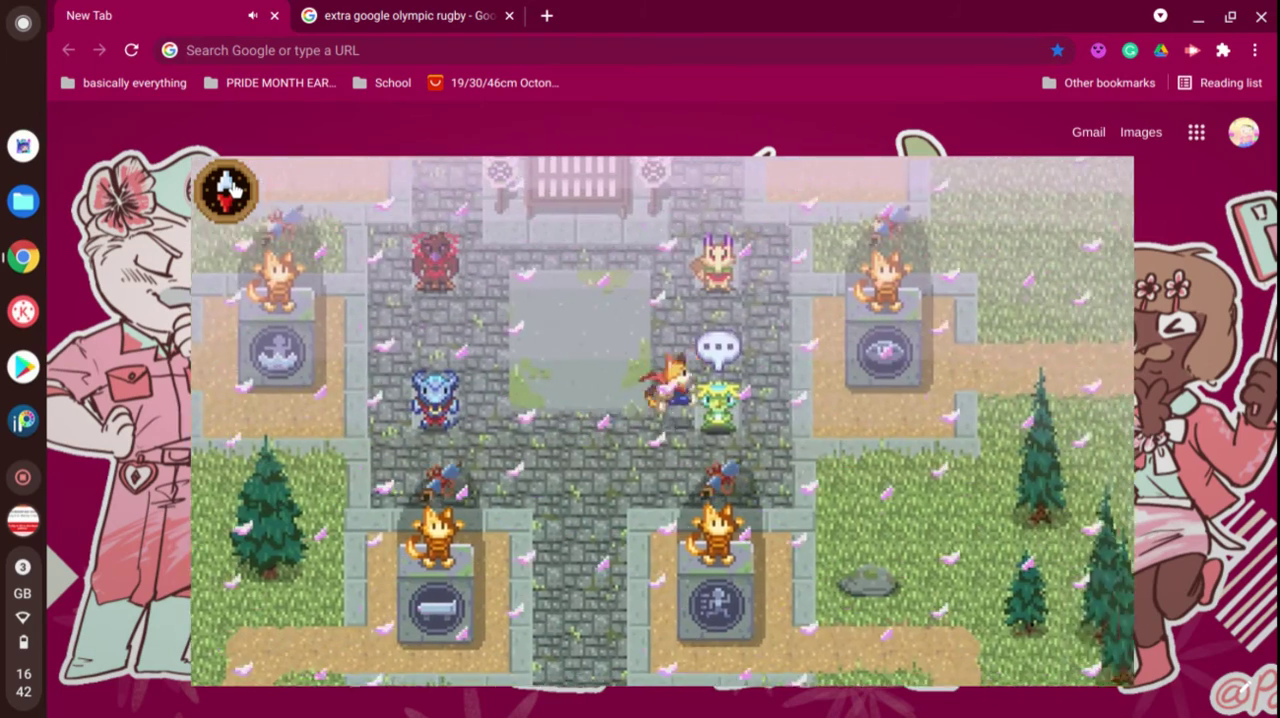
key("Up")
key("Up")
key("Up")
key("Up")
key("Up")
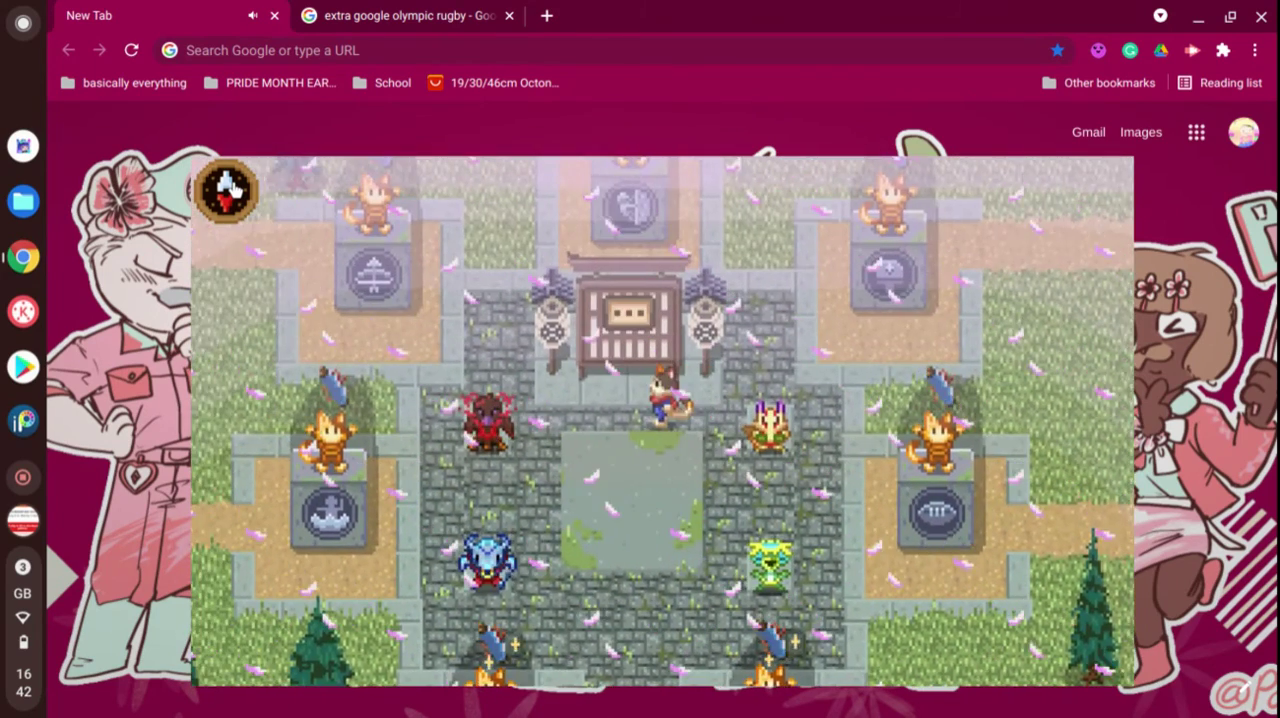
key("Left")
key("Left")
key("Left")
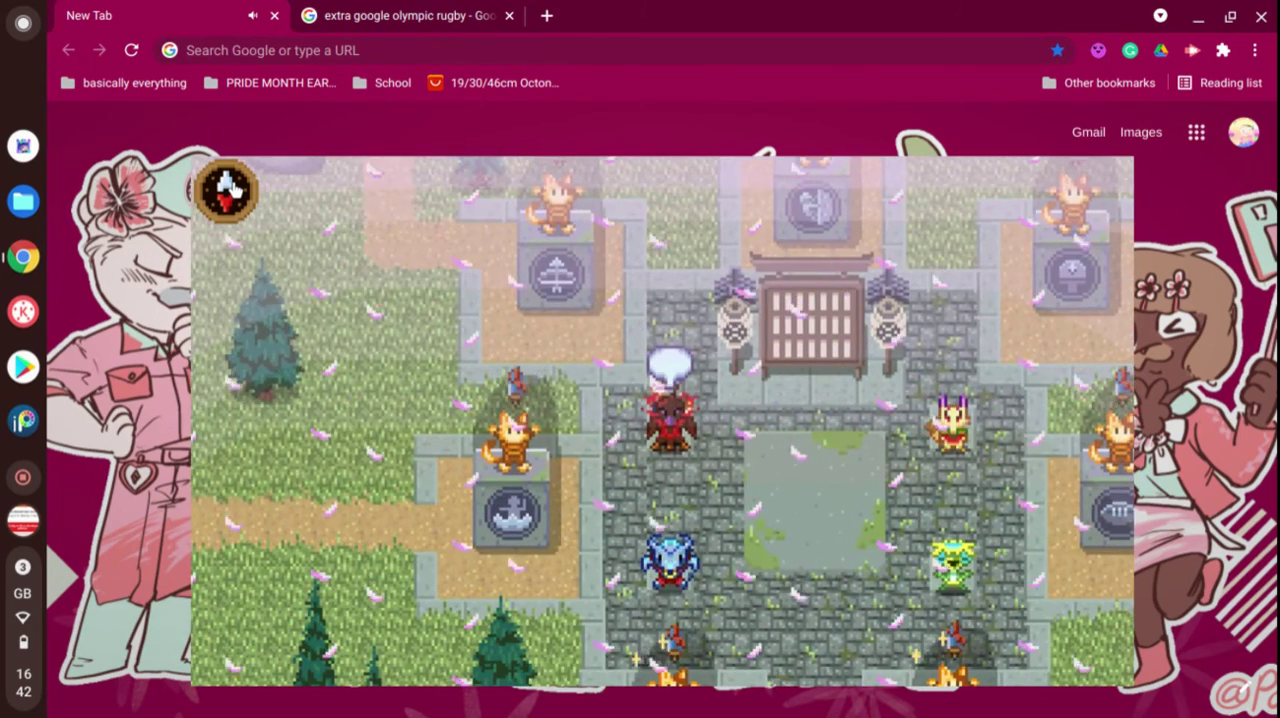
key("Down")
key("Down")
key("Down")
key("Left")
key("Down")
key("Left")
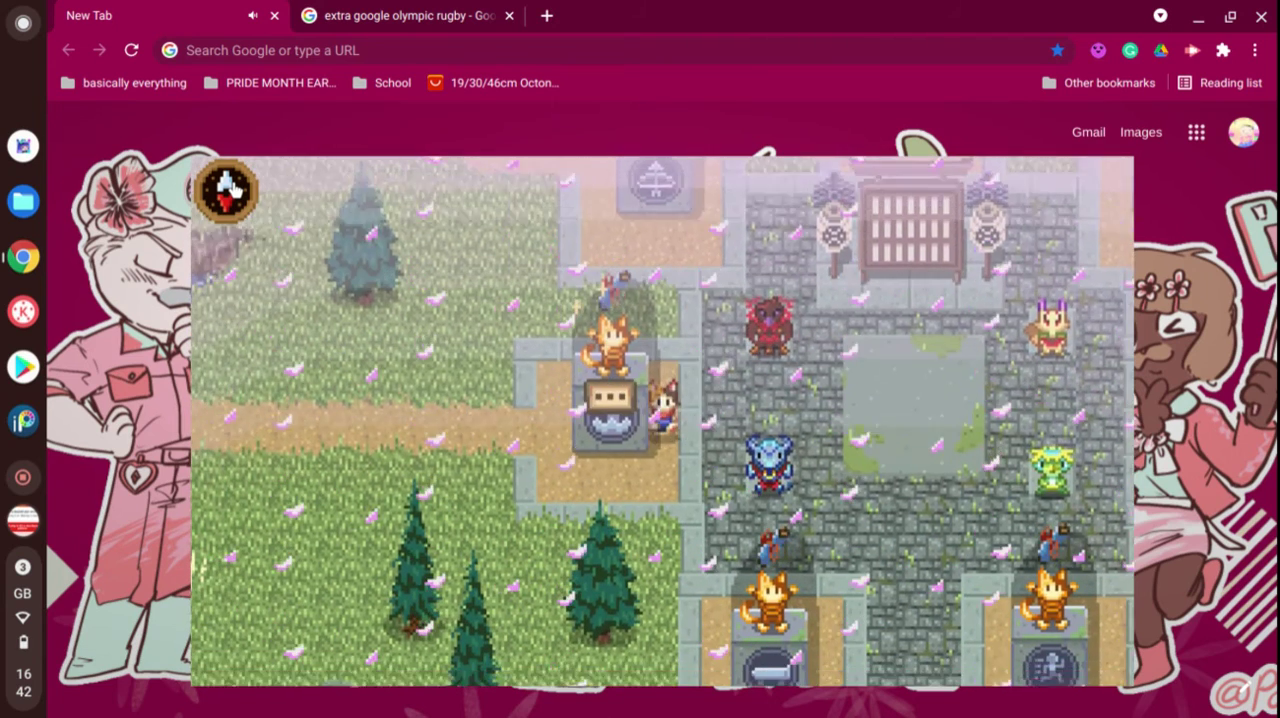
key("Down")
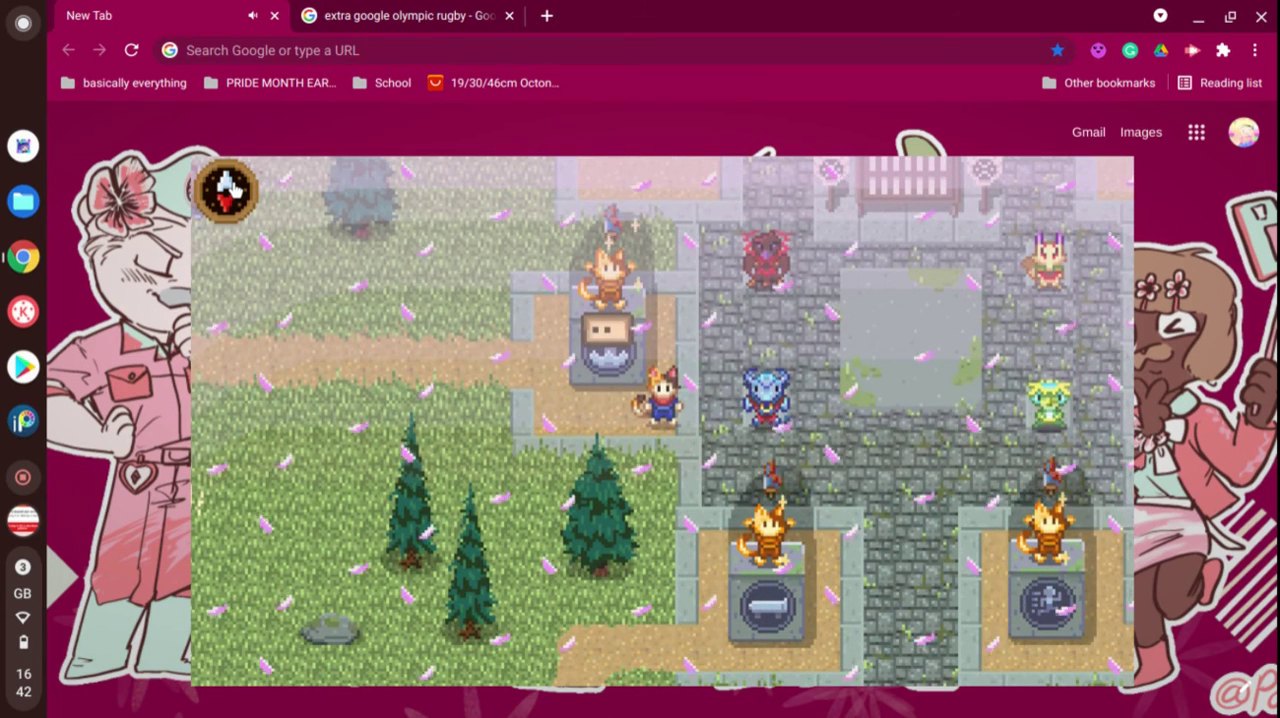